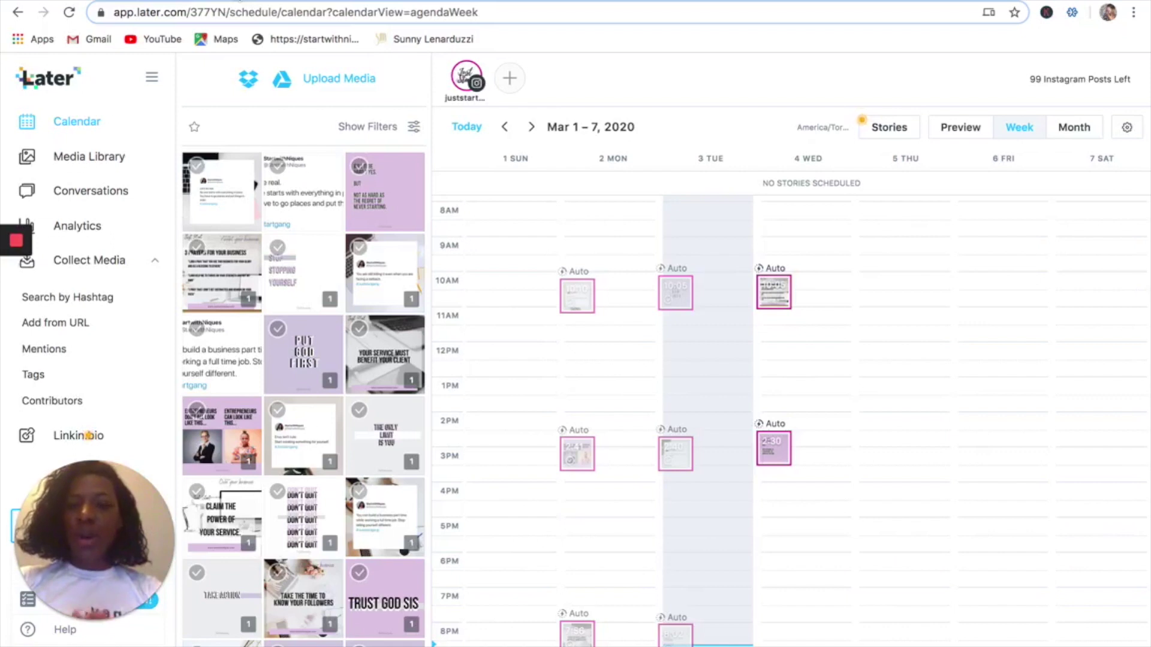
click(87, 436)
click(88, 435)
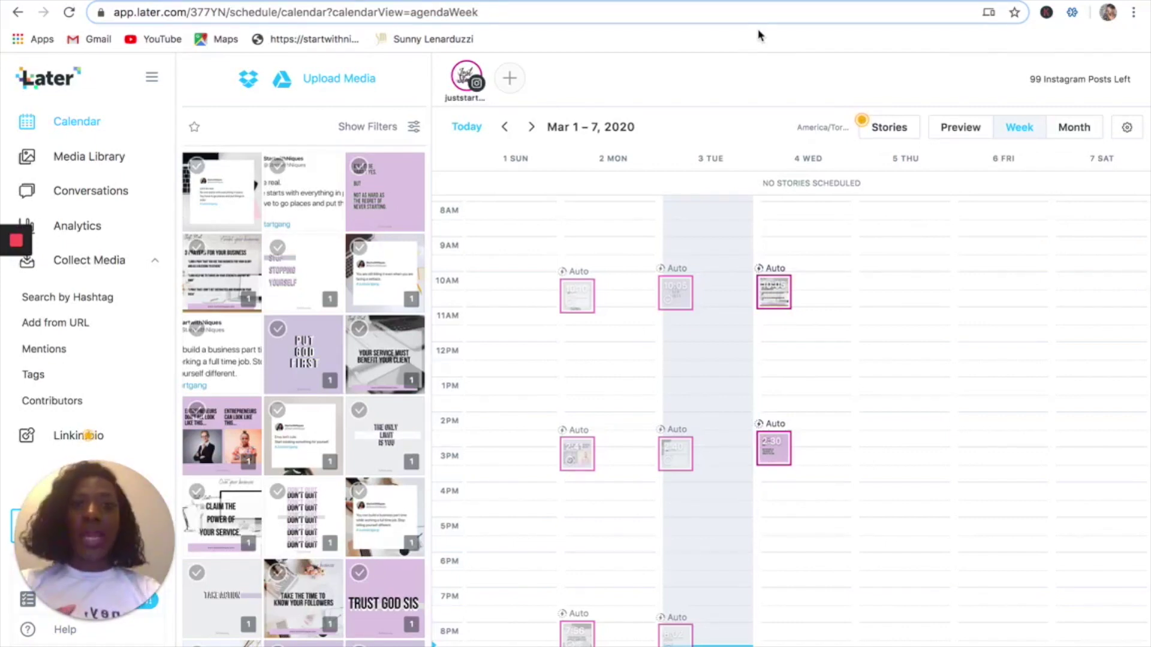
scroll(654, 212, up, 5)
scroll(652, 212, up, 5)
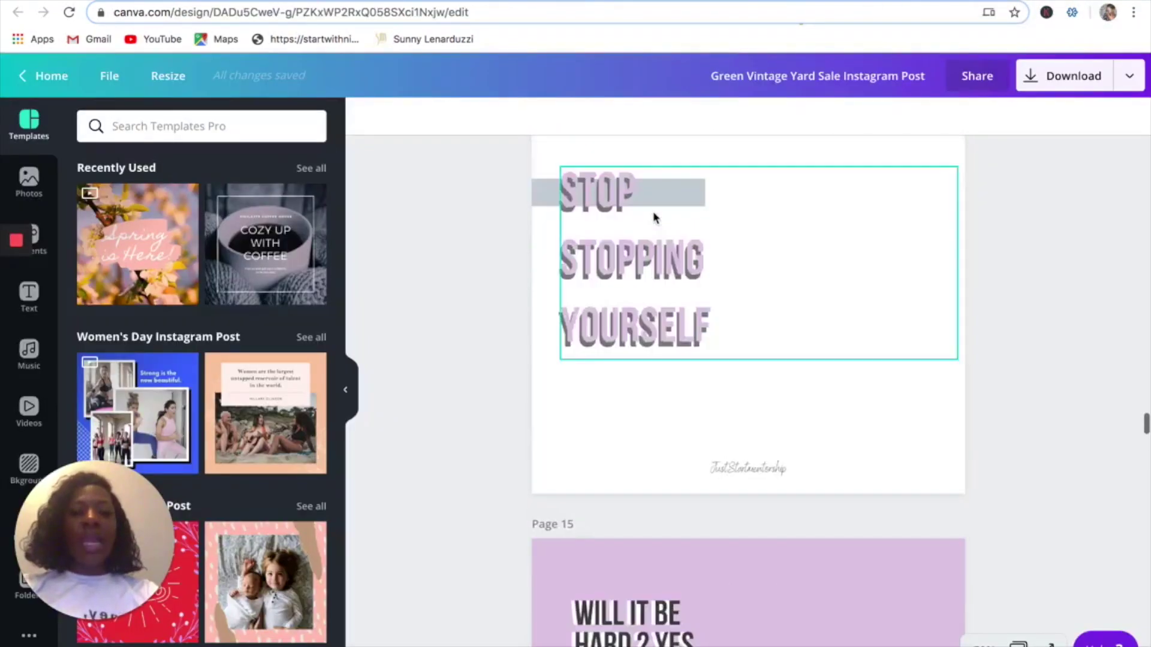
scroll(653, 212, down, 3)
scroll(653, 212, down, 2)
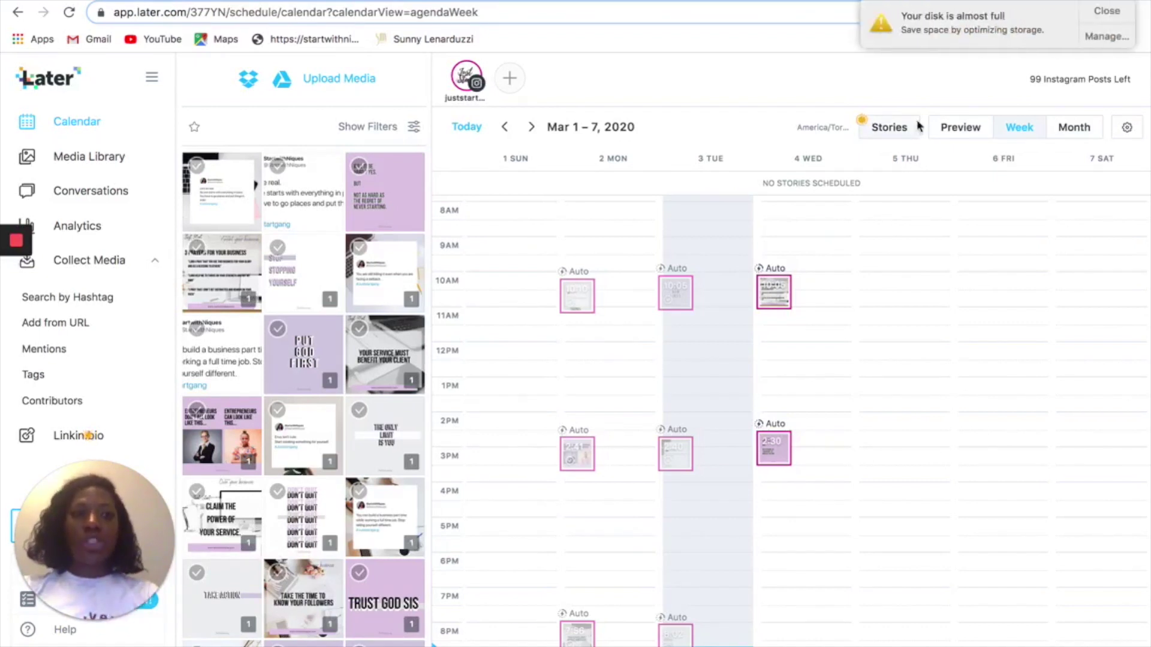
- Dismiss the low disk space warning and show juststartmentorship's feed as a Preview grid
click(1111, 12)
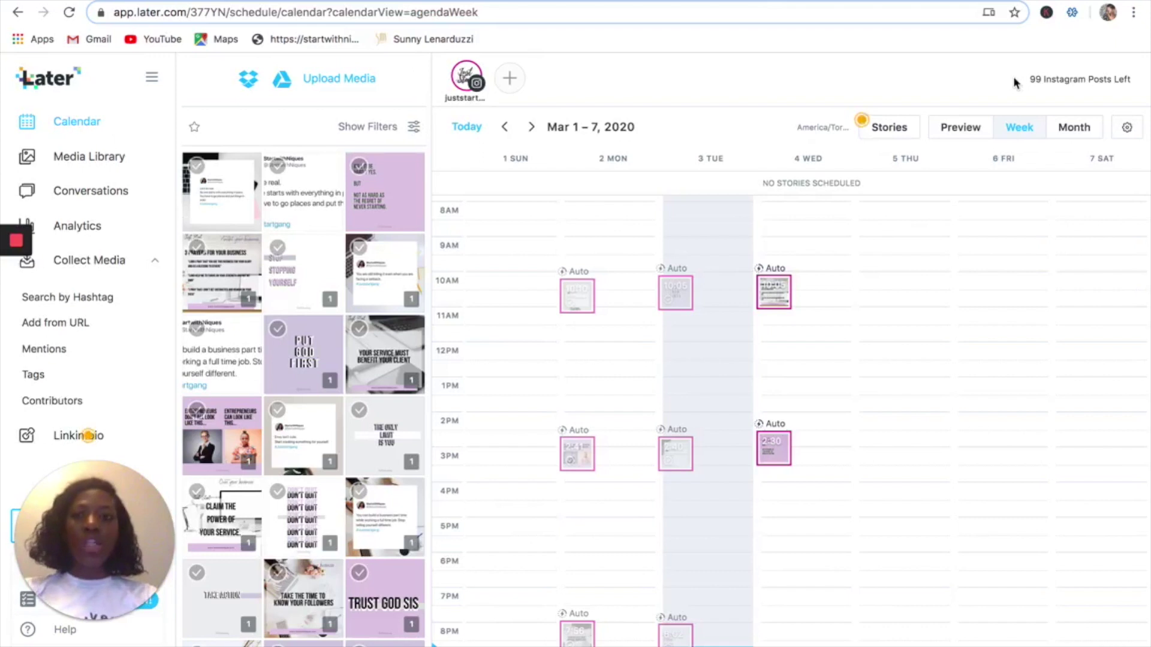
click(1107, 12)
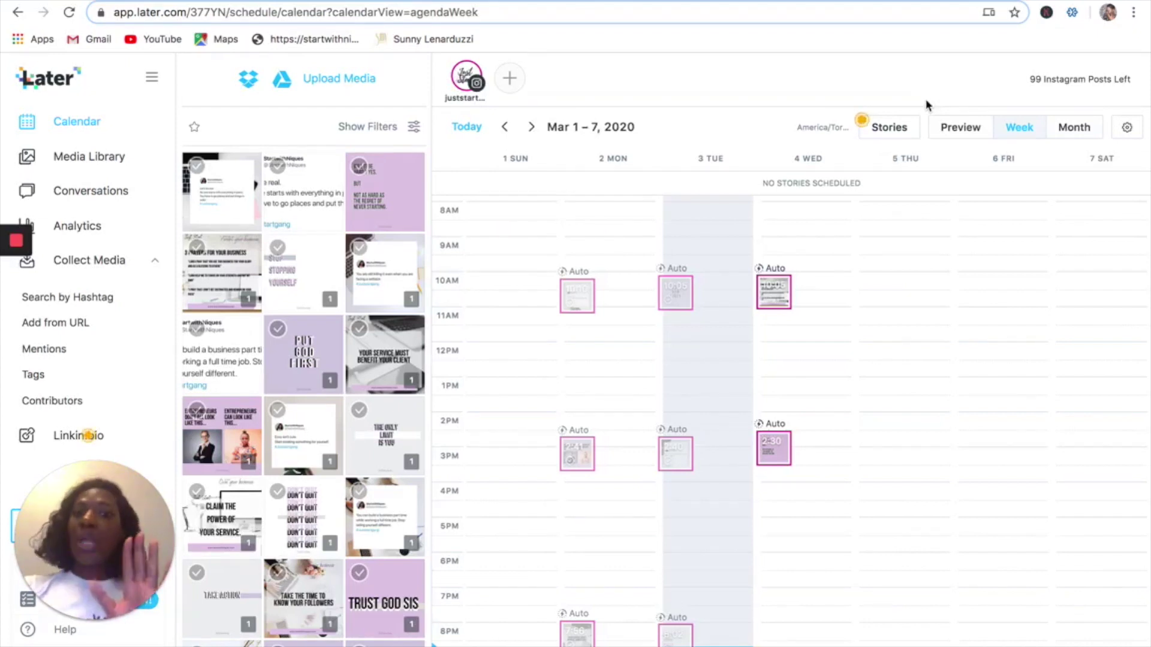
click(944, 132)
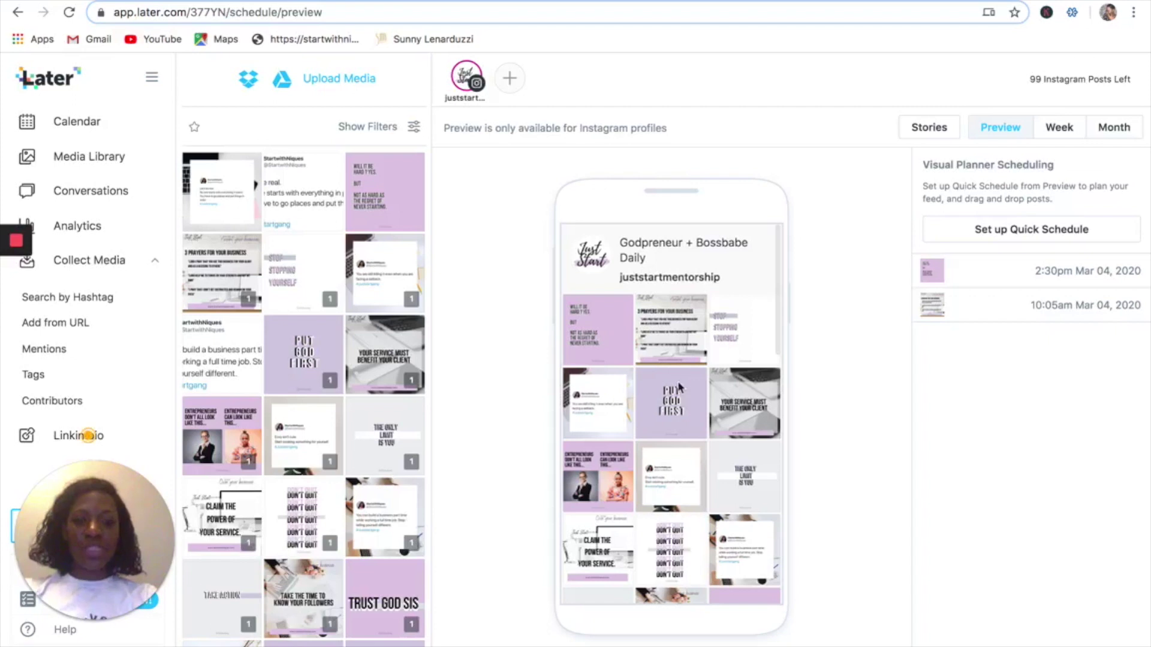
mouse_move(671, 402)
scroll(678, 386, down, 3)
scroll(637, 336, down, 1)
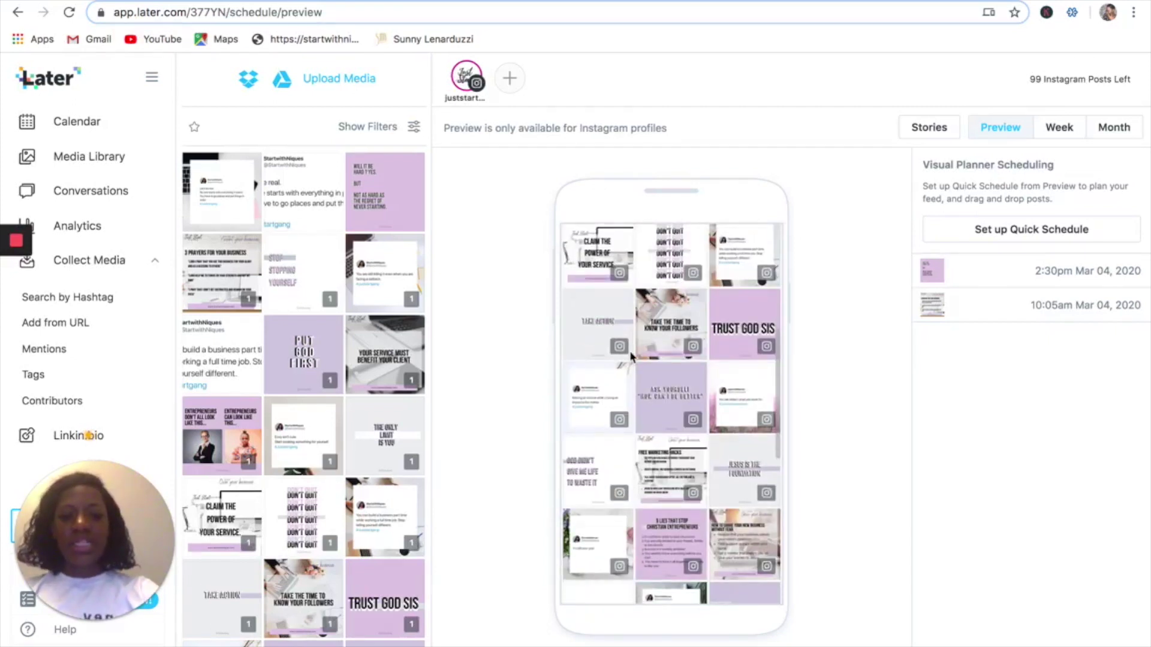
scroll(628, 355, up, 2)
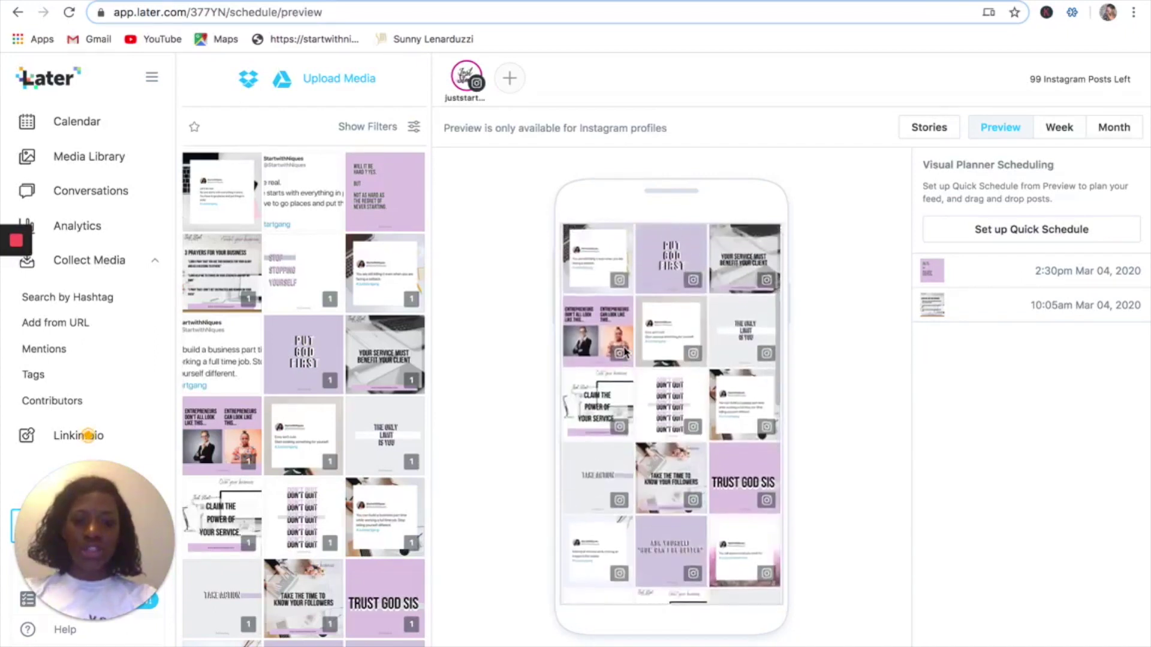
scroll(622, 354, up, 3)
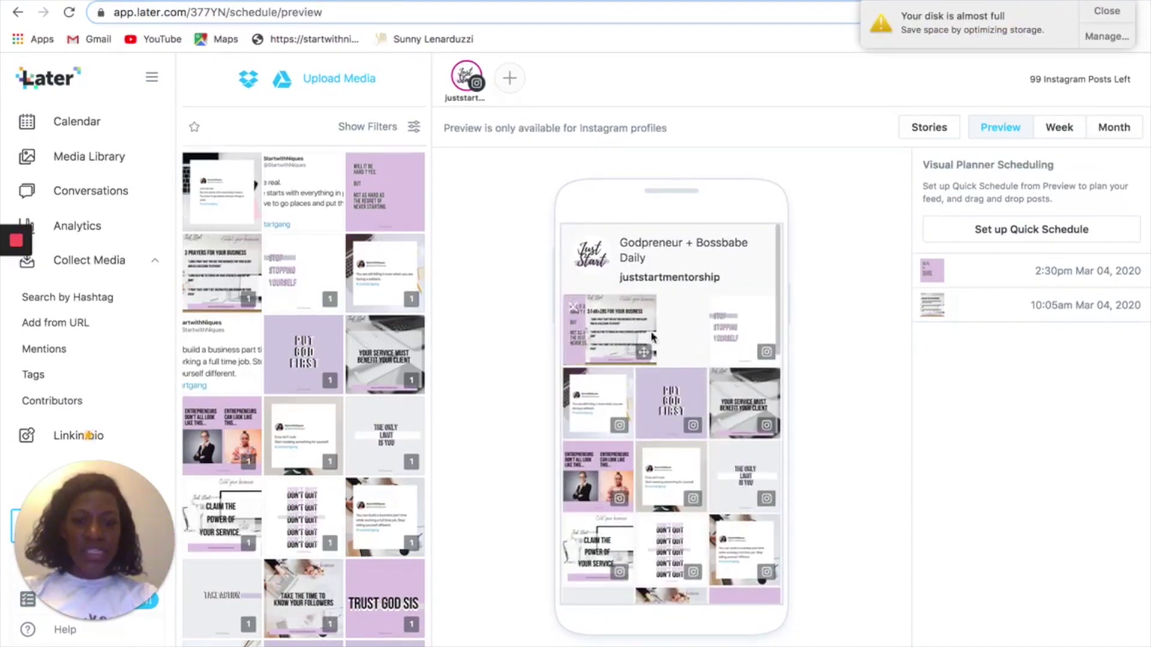
- Move the second post to a new grid position and drop a library image into the preview
drag(690, 330, 695, 331)
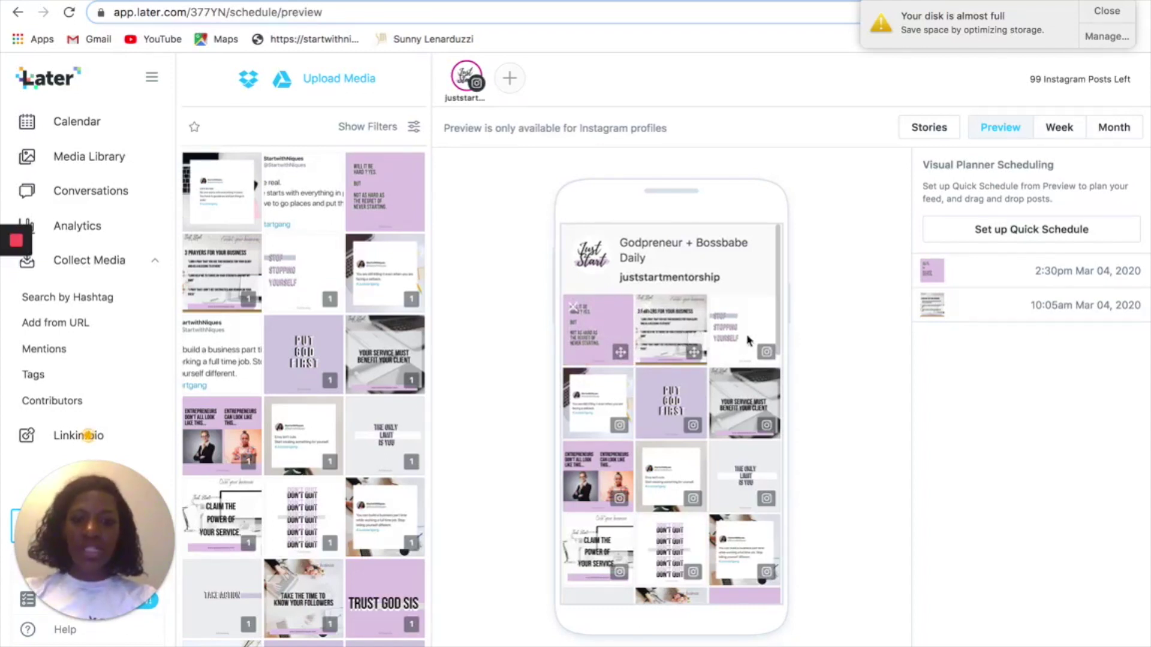
drag(695, 330, 808, 277)
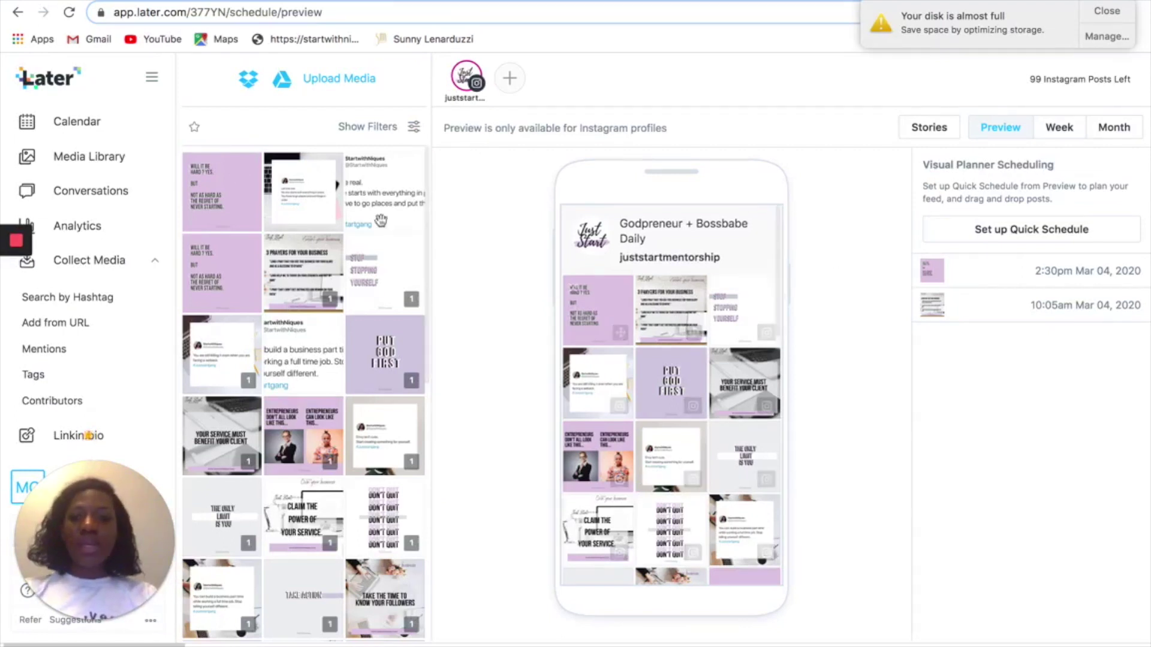
drag(217, 184, 616, 293)
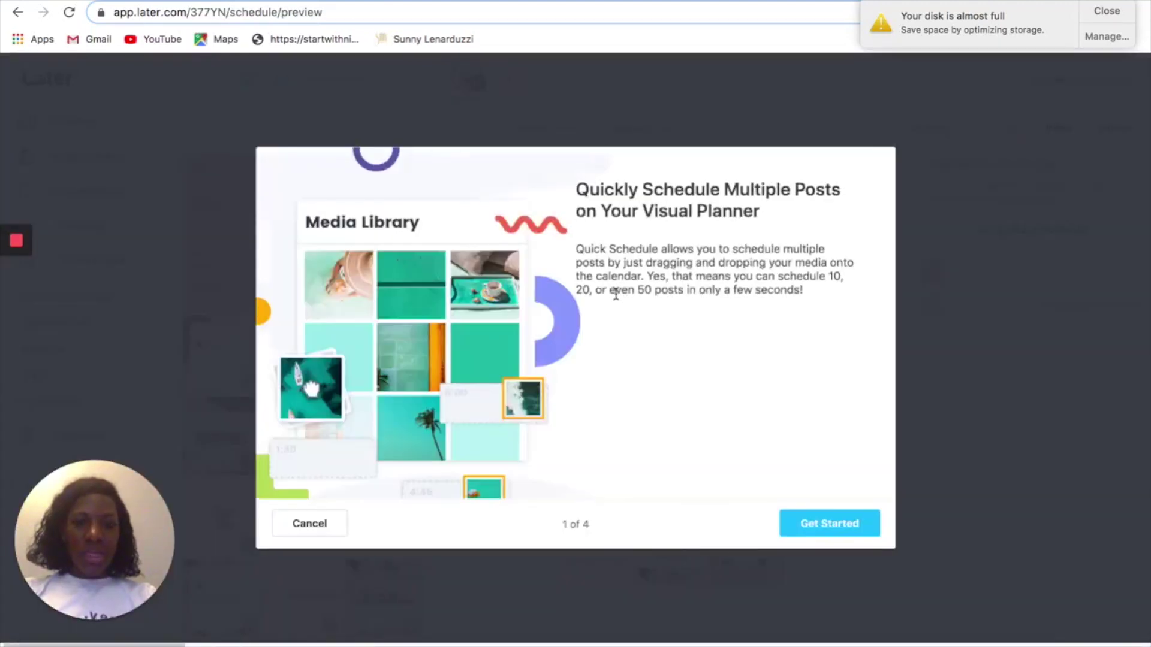
click(845, 529)
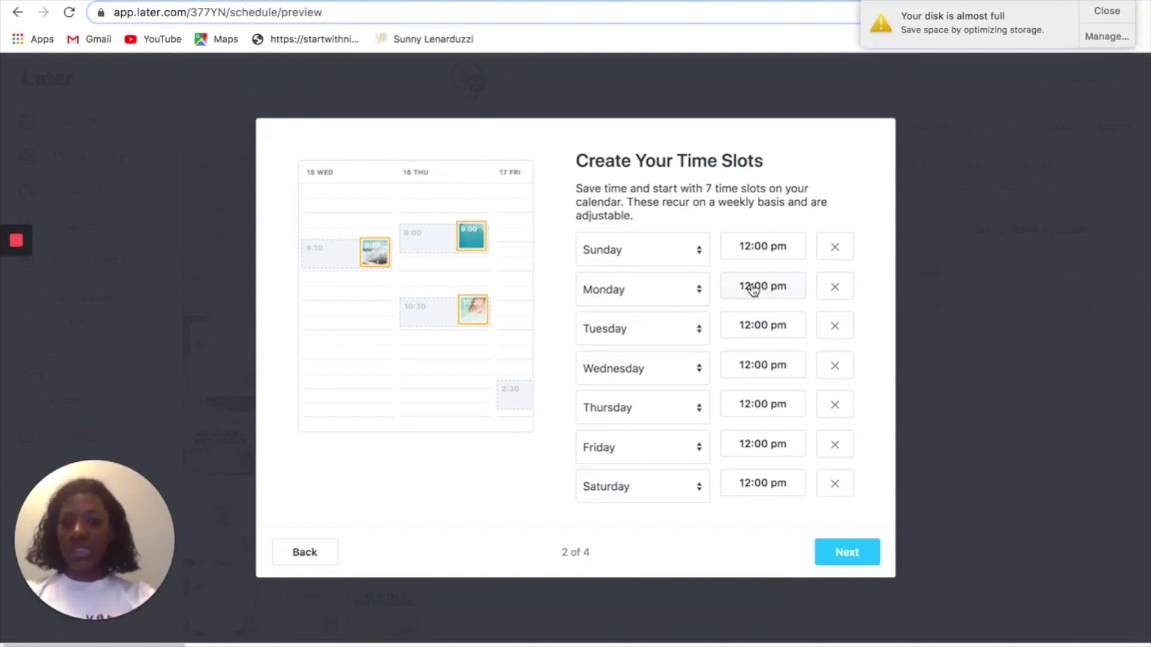
- Set the second slot's day to Sunday, exit the tutorial, and open the 'Will it be hard' image
click(698, 289)
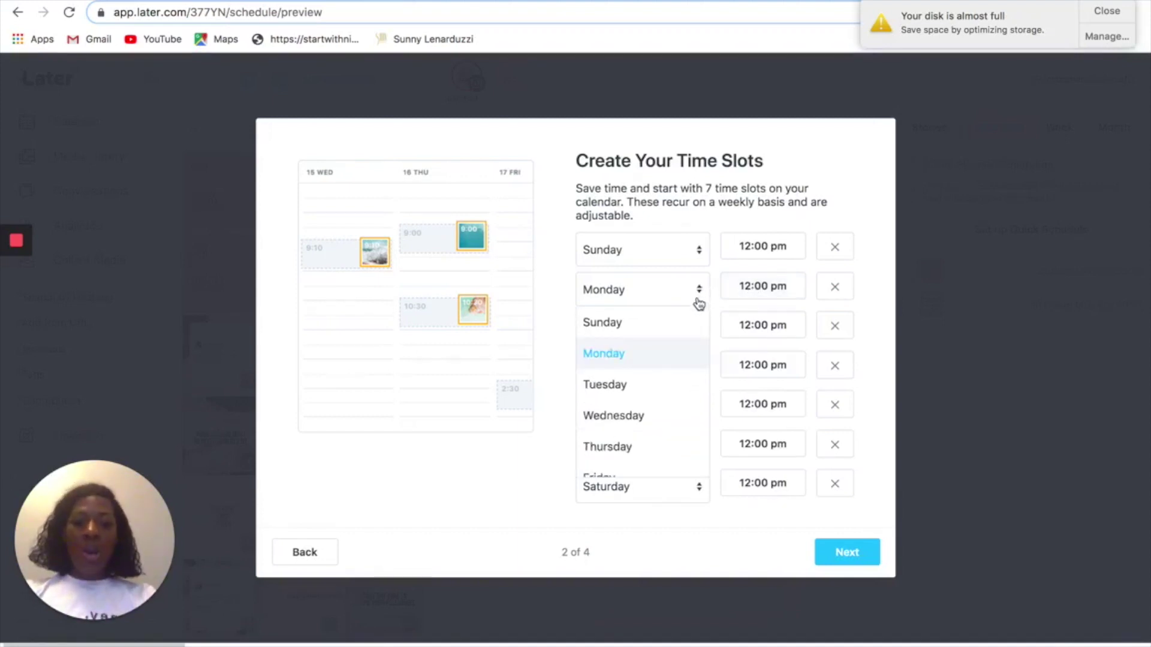
click(674, 324)
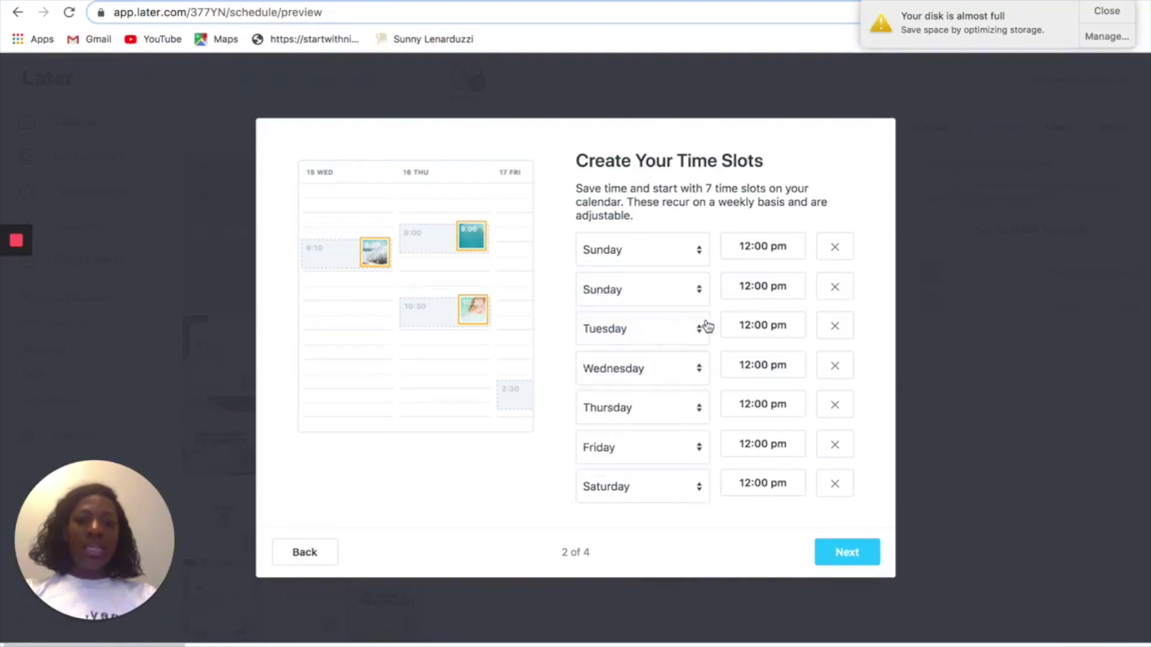
click(764, 298)
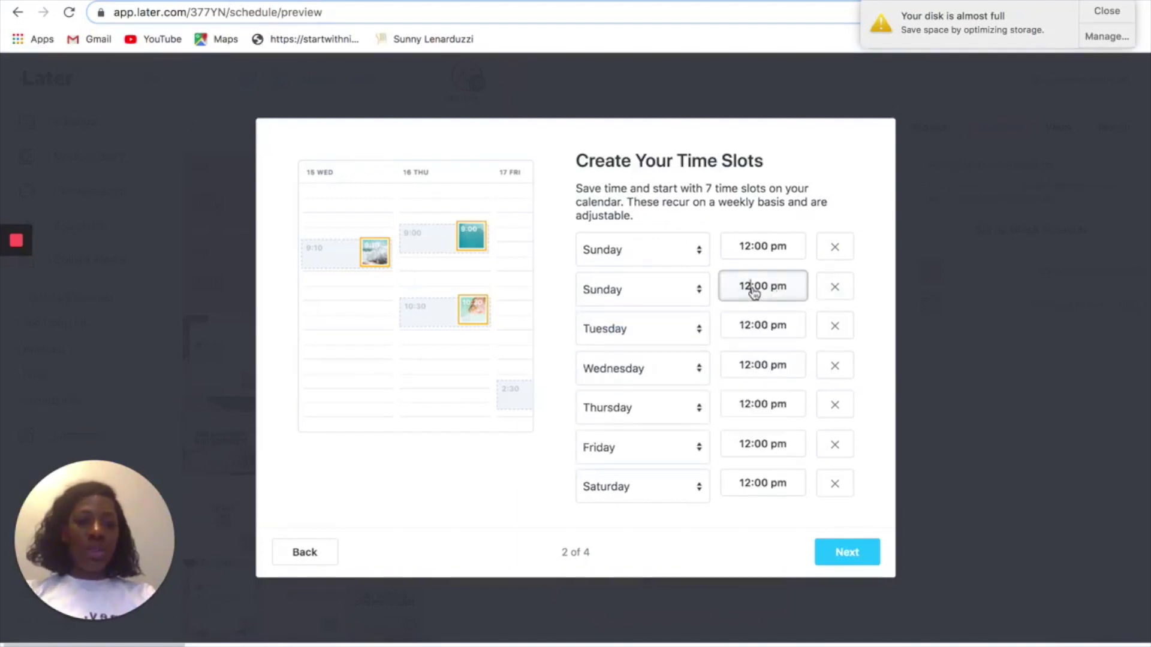
text(3)
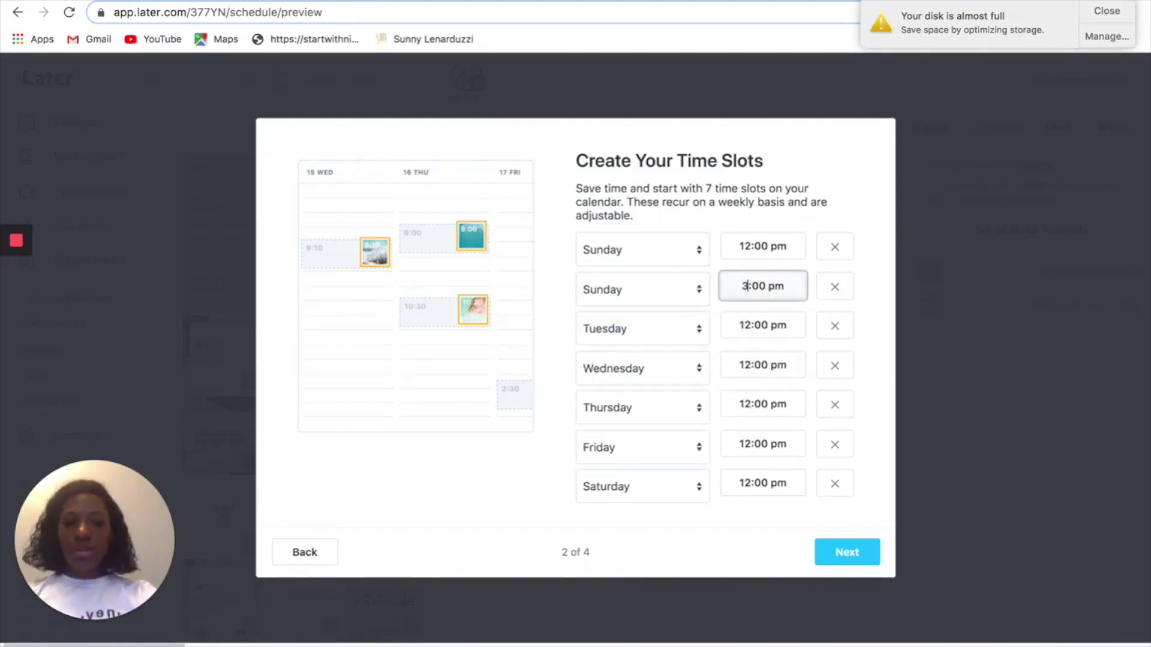
click(760, 249)
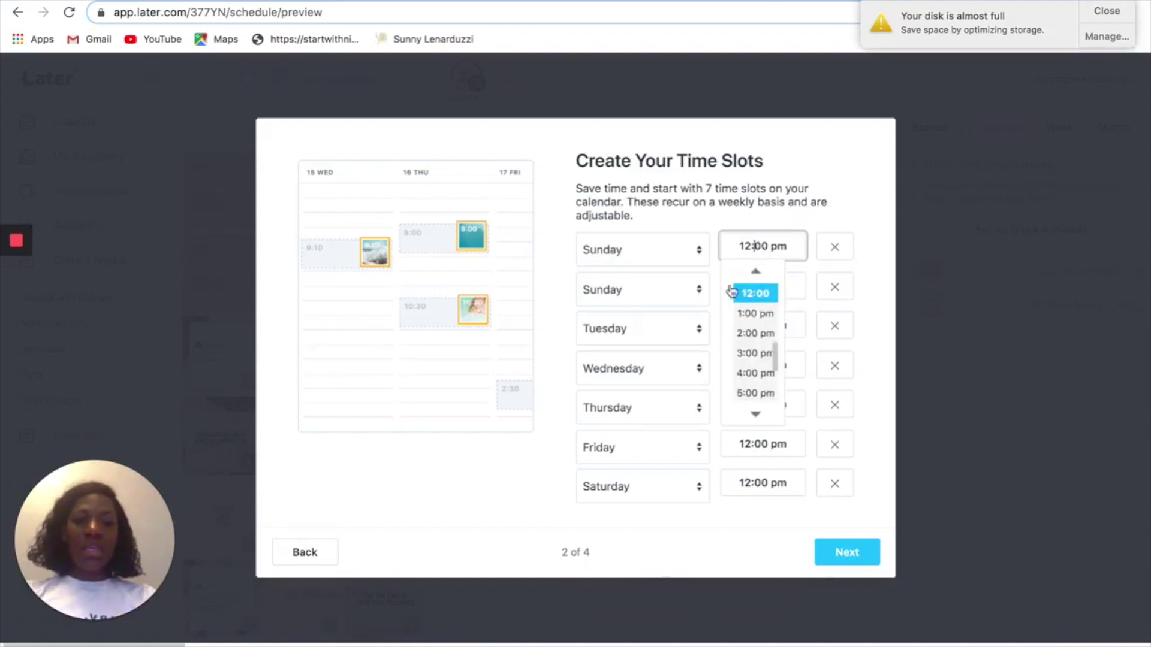
click(692, 292)
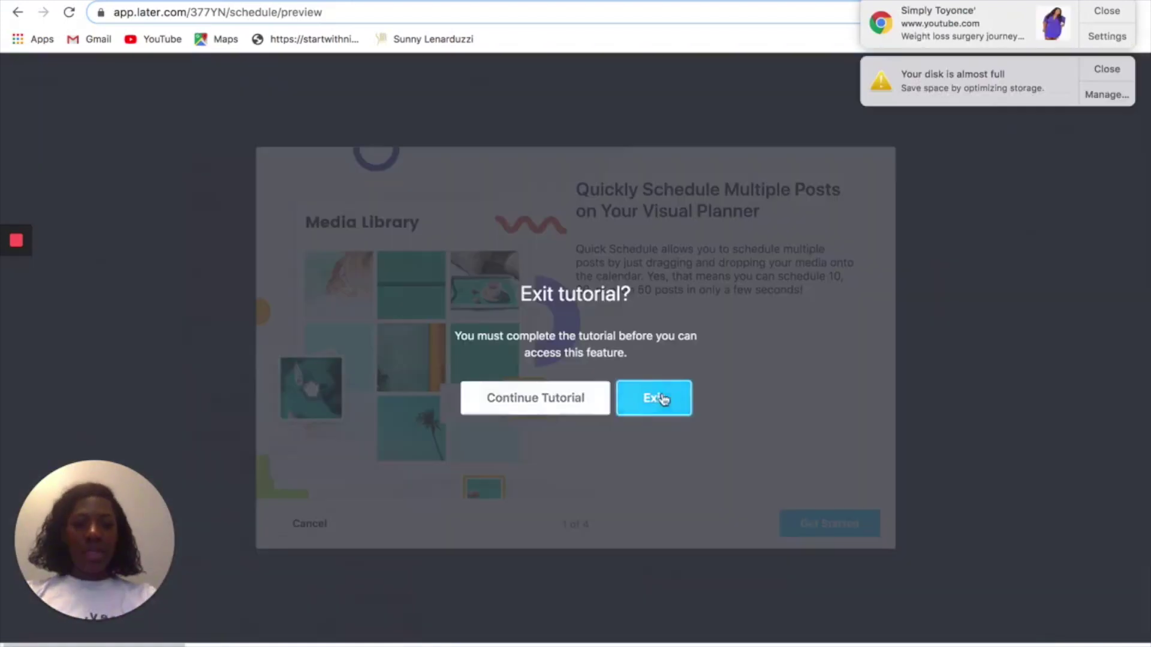
click(664, 400)
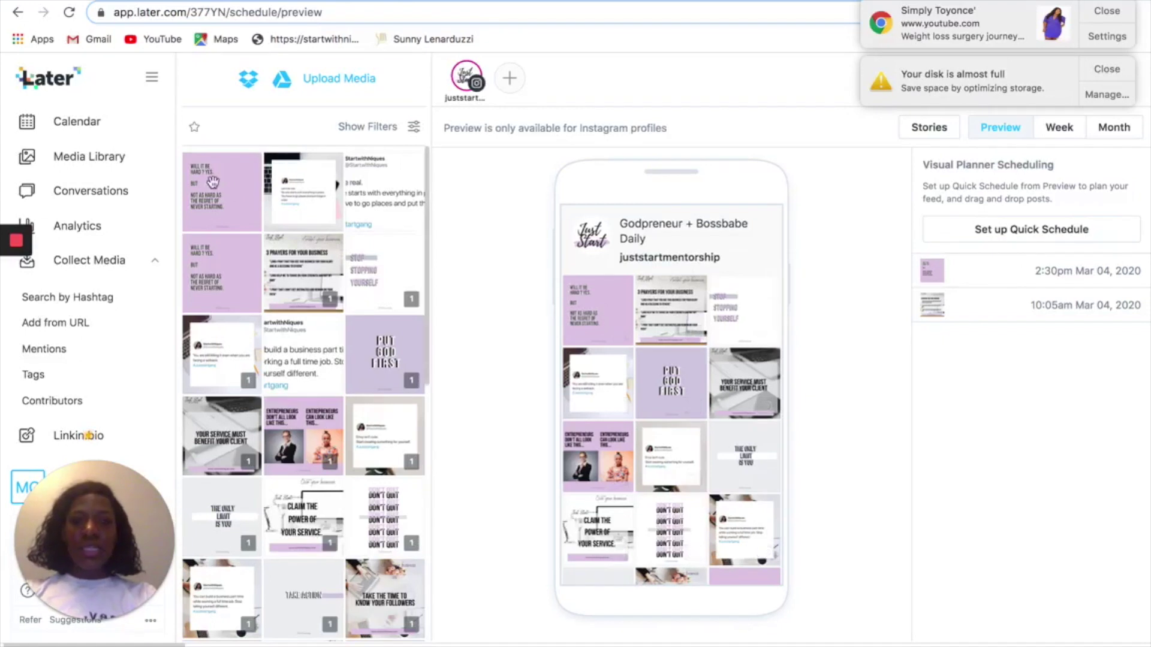
click(213, 187)
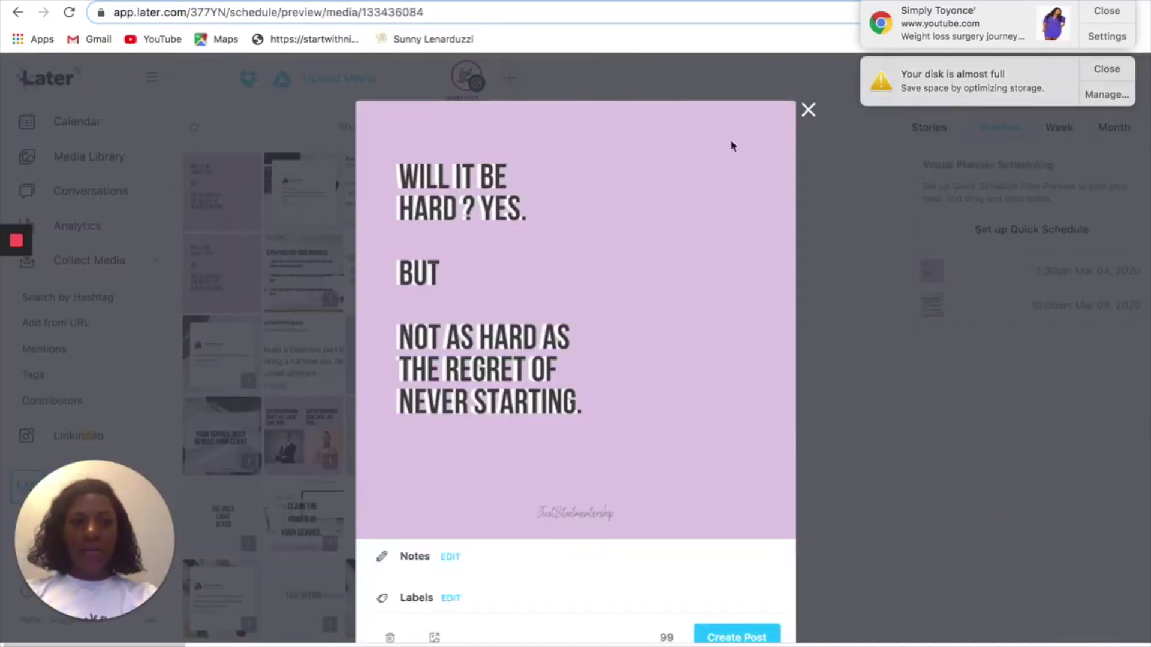
click(808, 111)
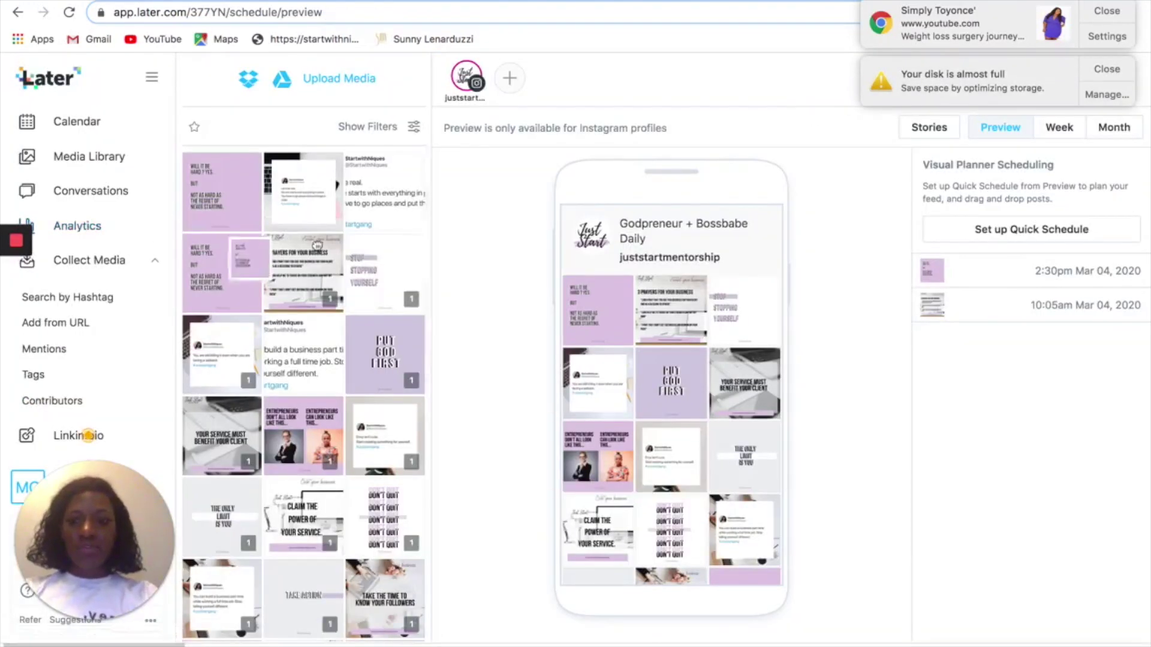
drag(600, 324, 232, 180)
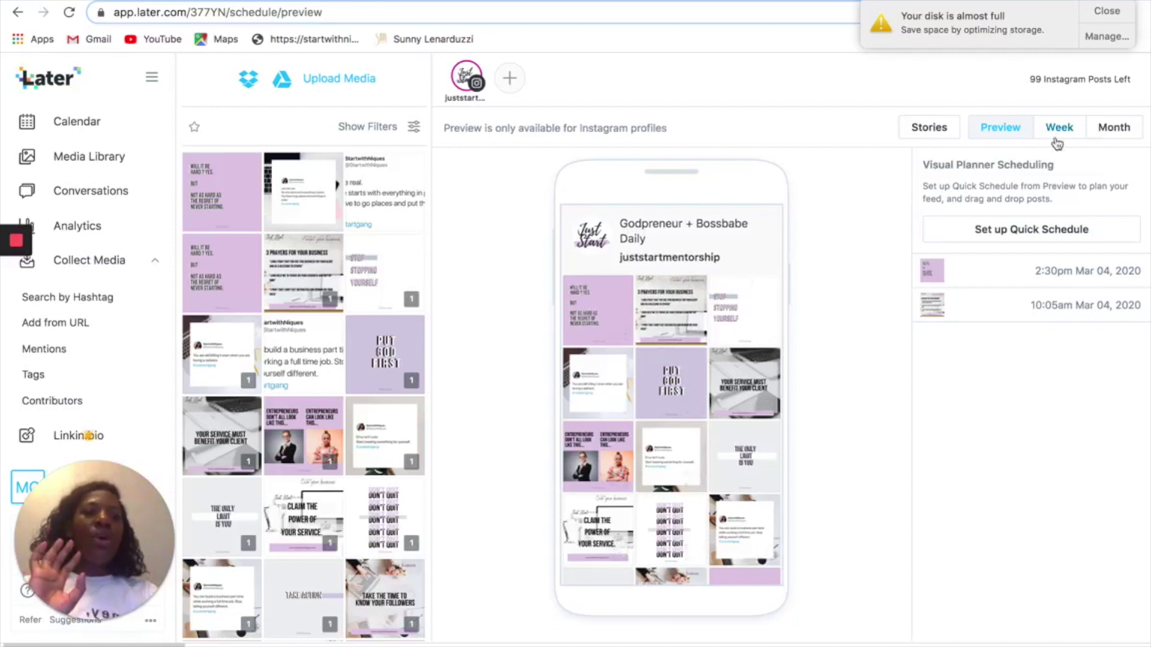
- Move Wednesday's morning post to 10:00 and drop the 'Let's be real' image onto Wednesday 8:15 PM
click(1060, 128)
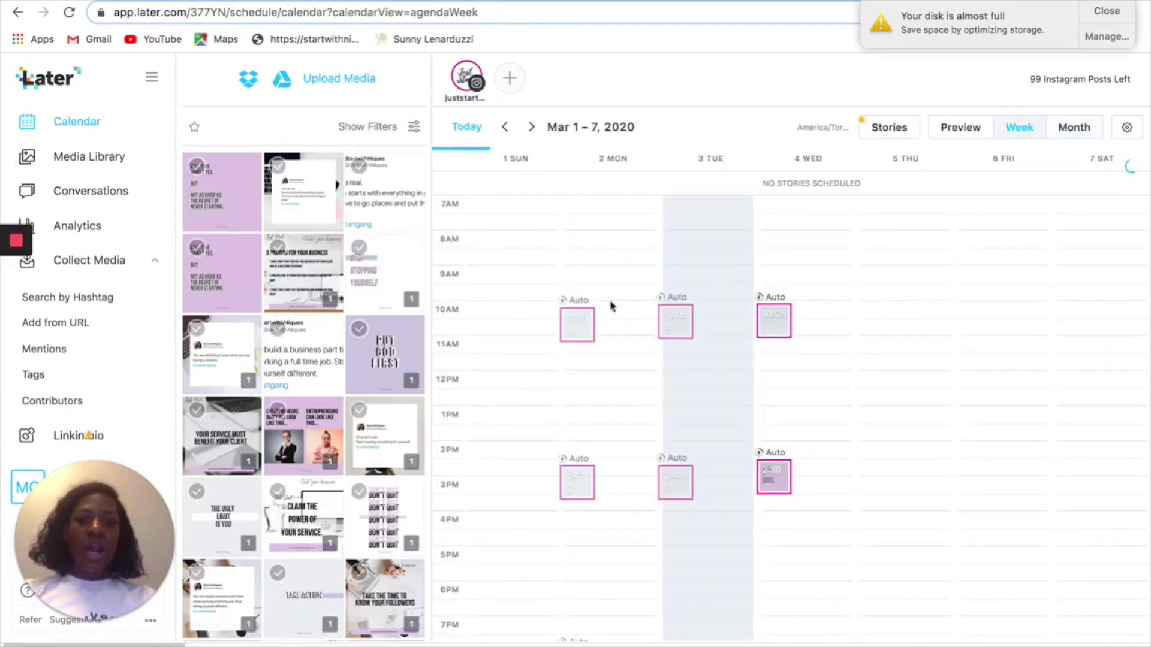
scroll(620, 329, down, 2)
scroll(612, 330, down, 1)
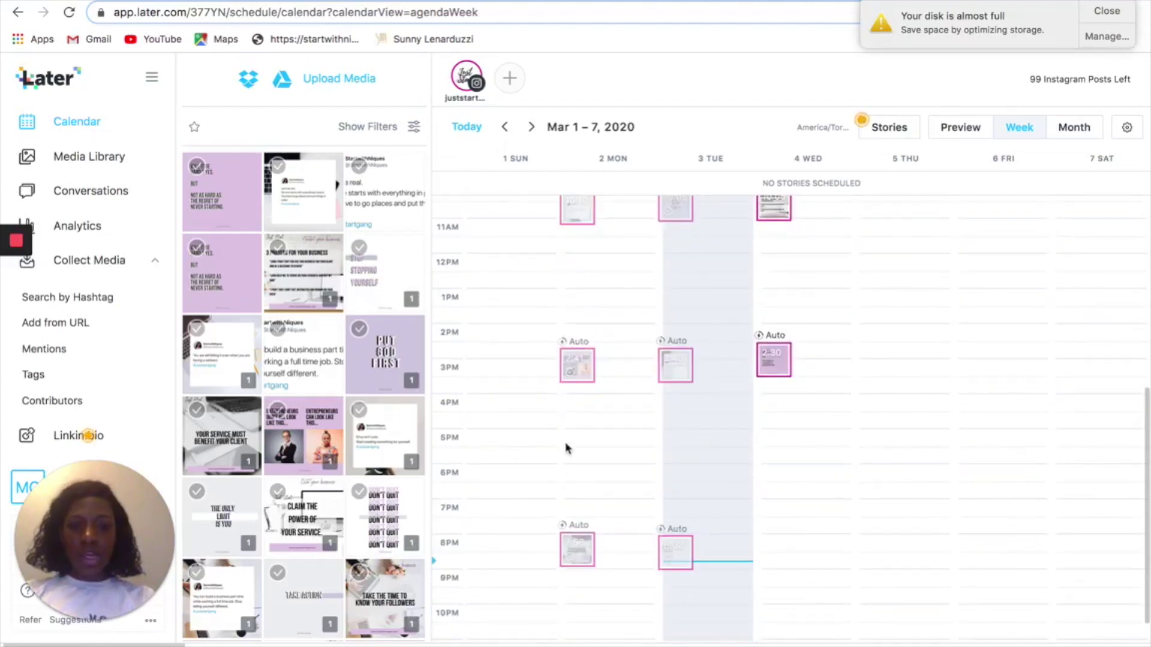
mouse_move(577, 483)
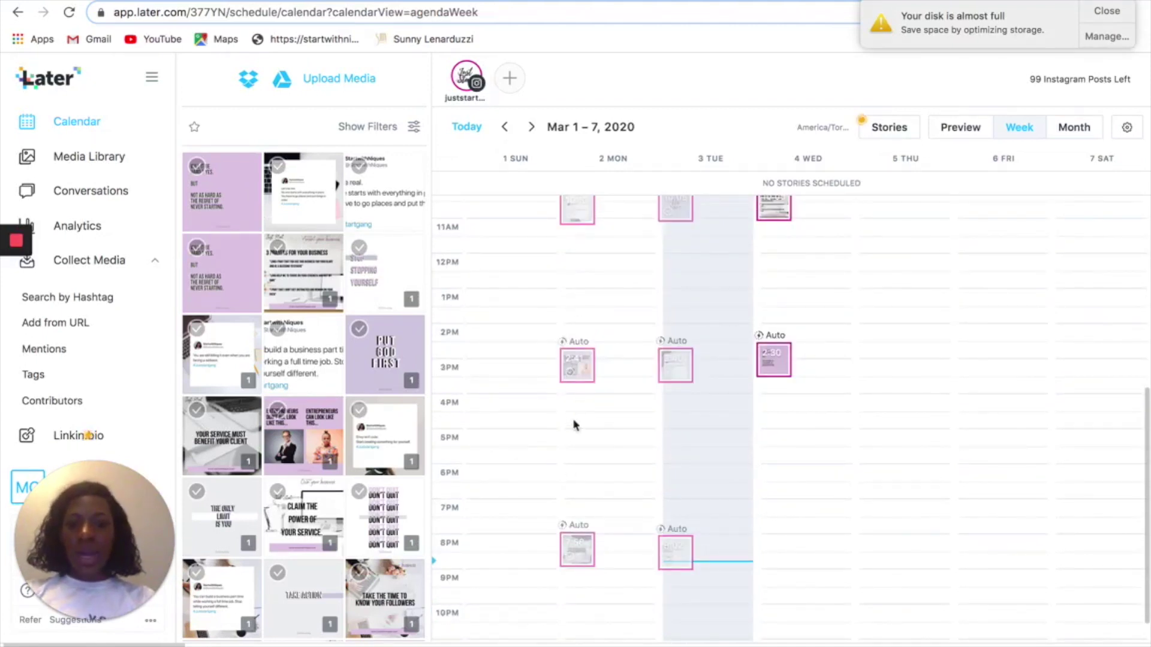
scroll(821, 248, up, 1)
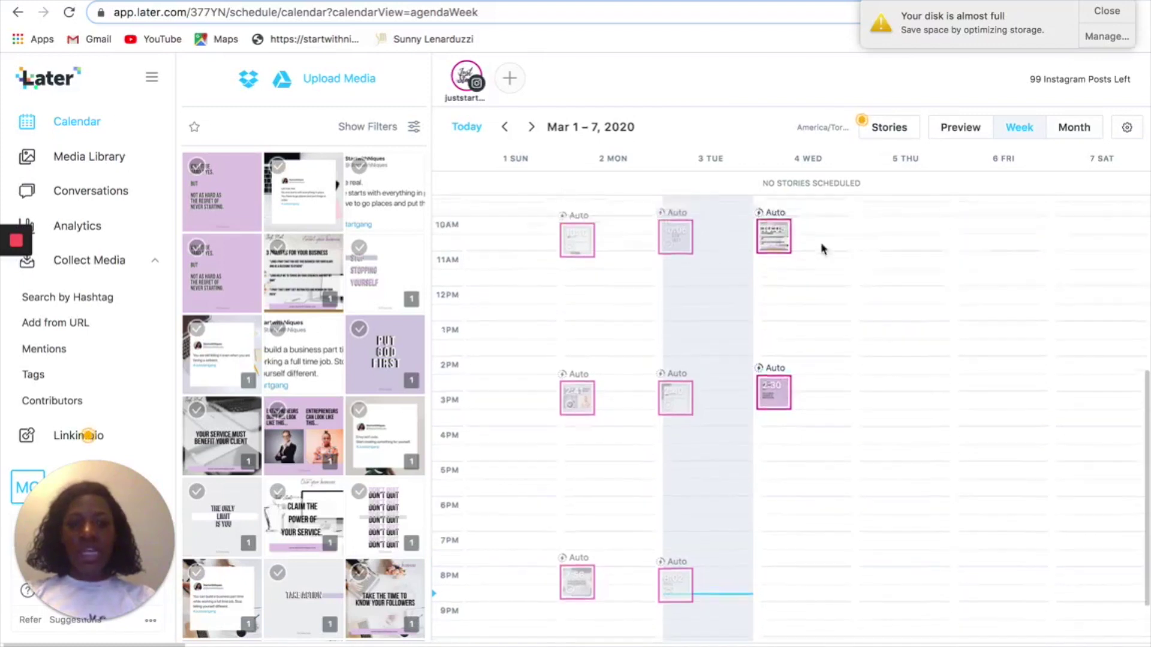
scroll(821, 248, up, 1)
scroll(810, 270, up, 1)
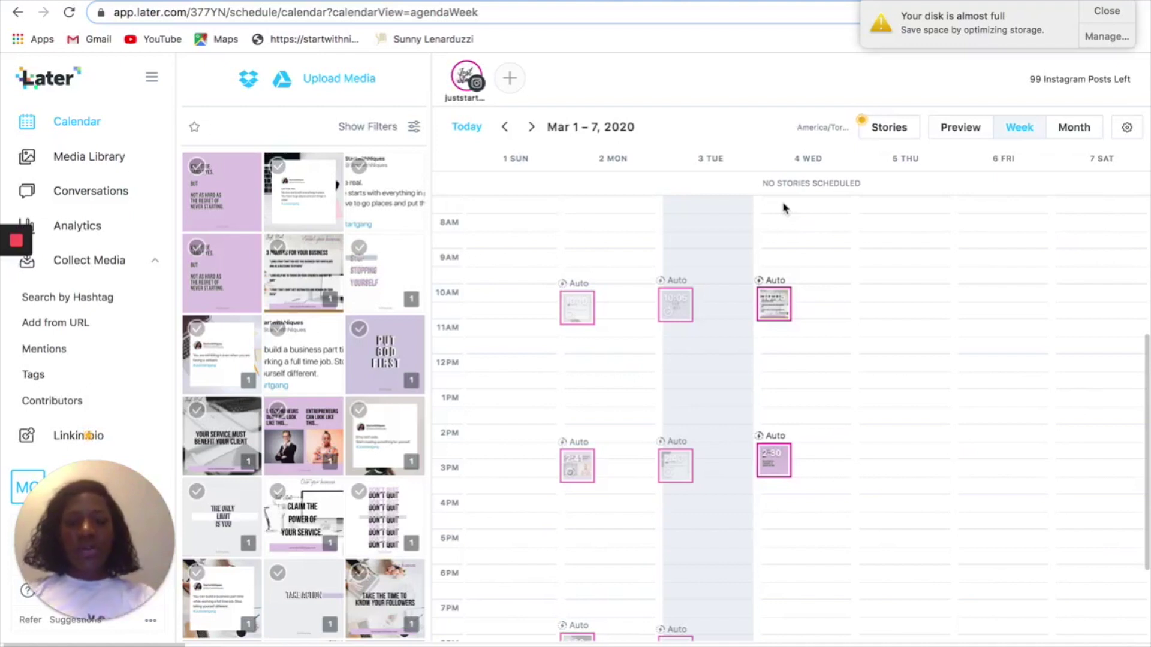
mouse_move(774, 236)
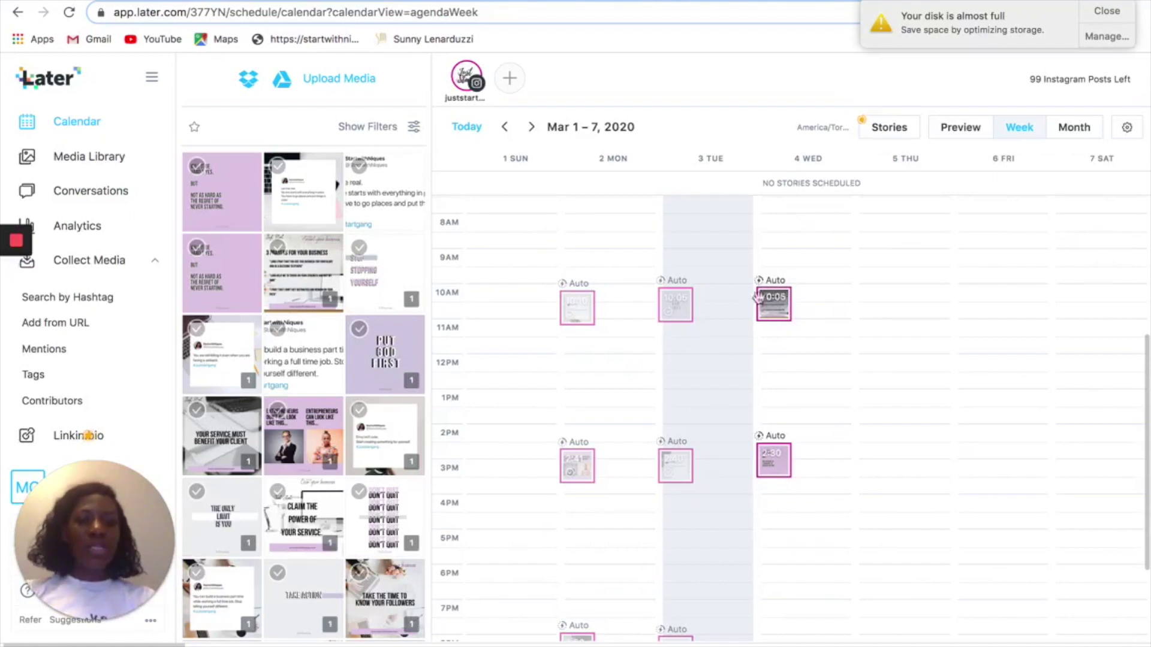
drag(770, 302, 755, 299)
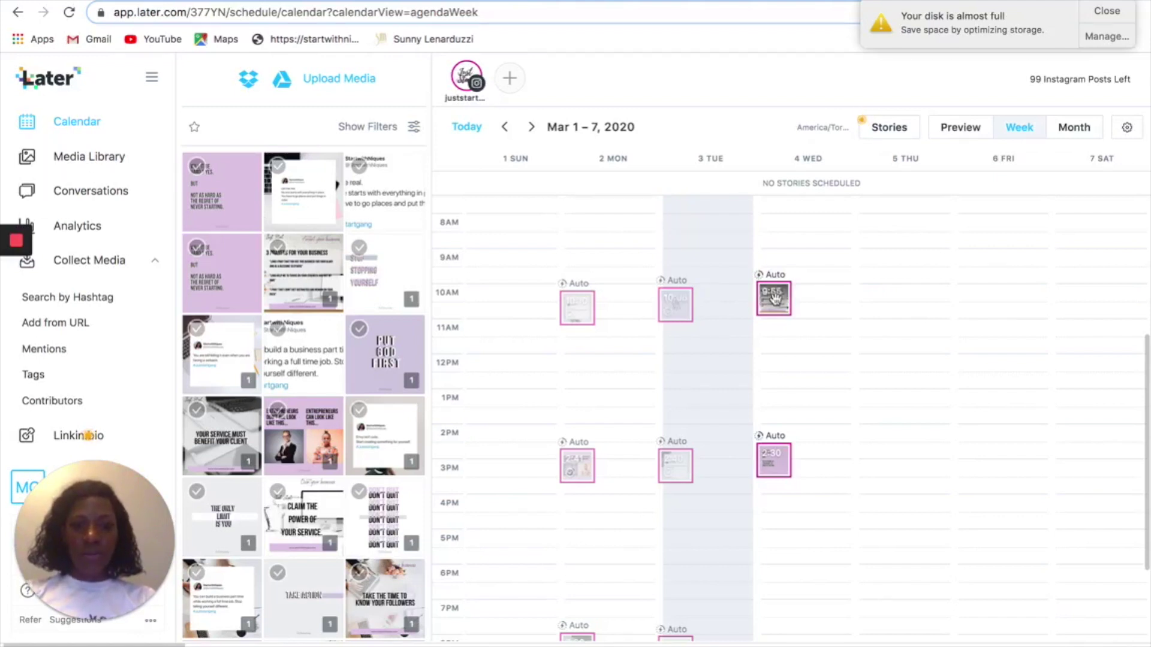
drag(774, 297, 770, 313)
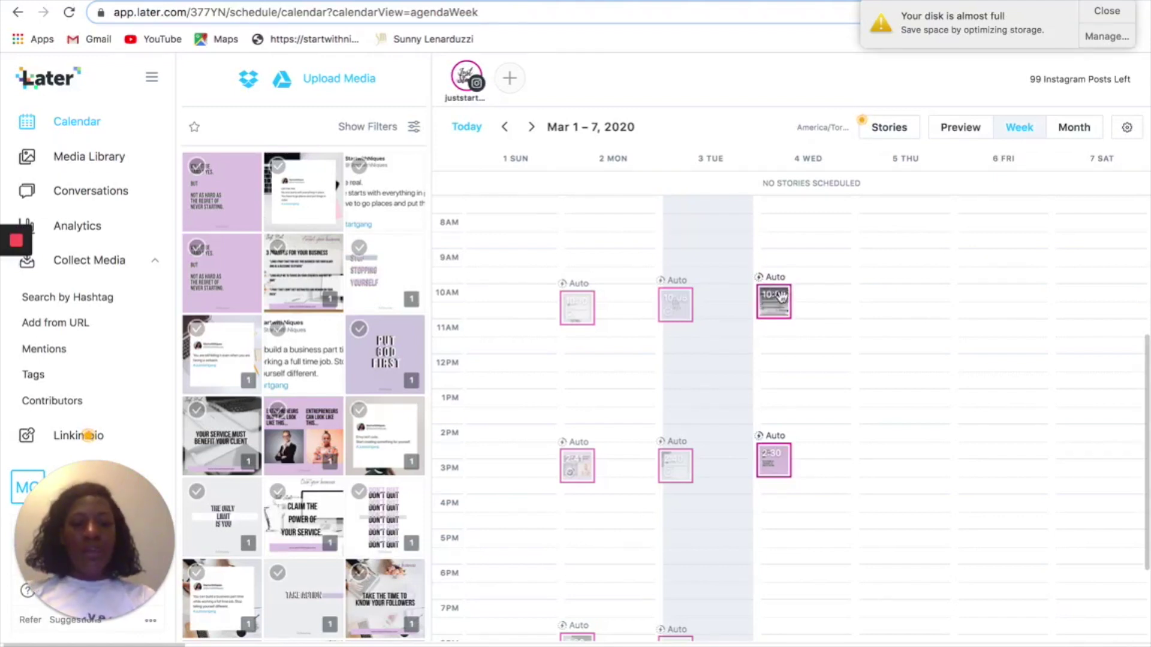
scroll(797, 417, down, 2)
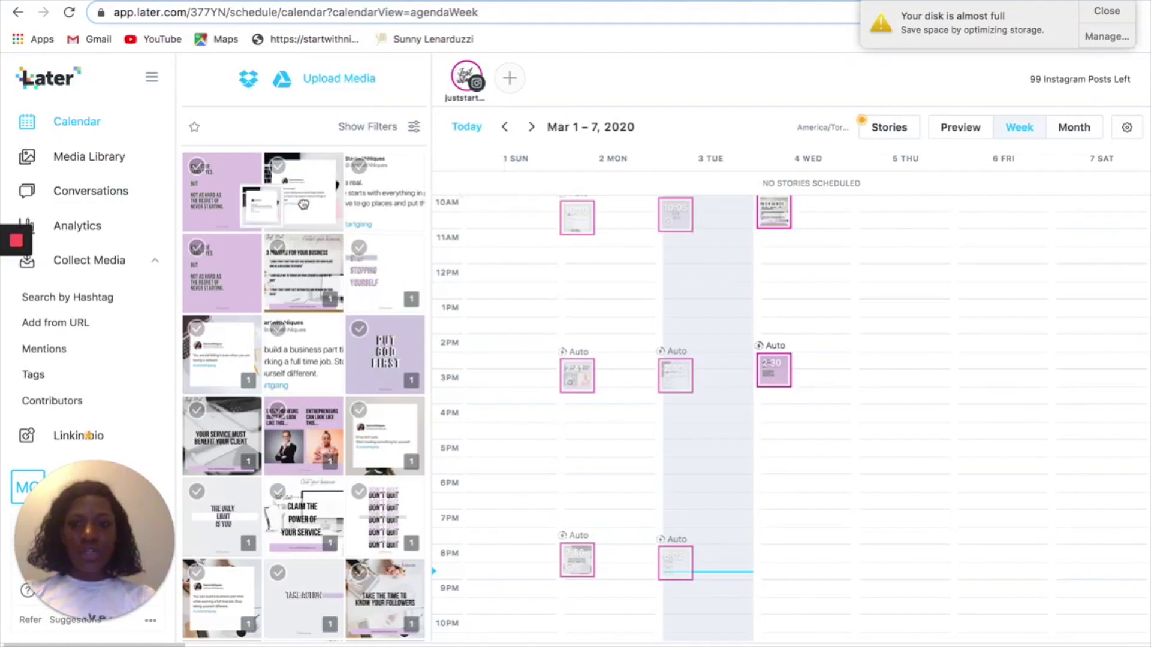
mouse_move(554, 224)
mouse_down()
mouse_move(311, 144)
mouse_move(489, 218)
mouse_move(775, 558)
mouse_up()
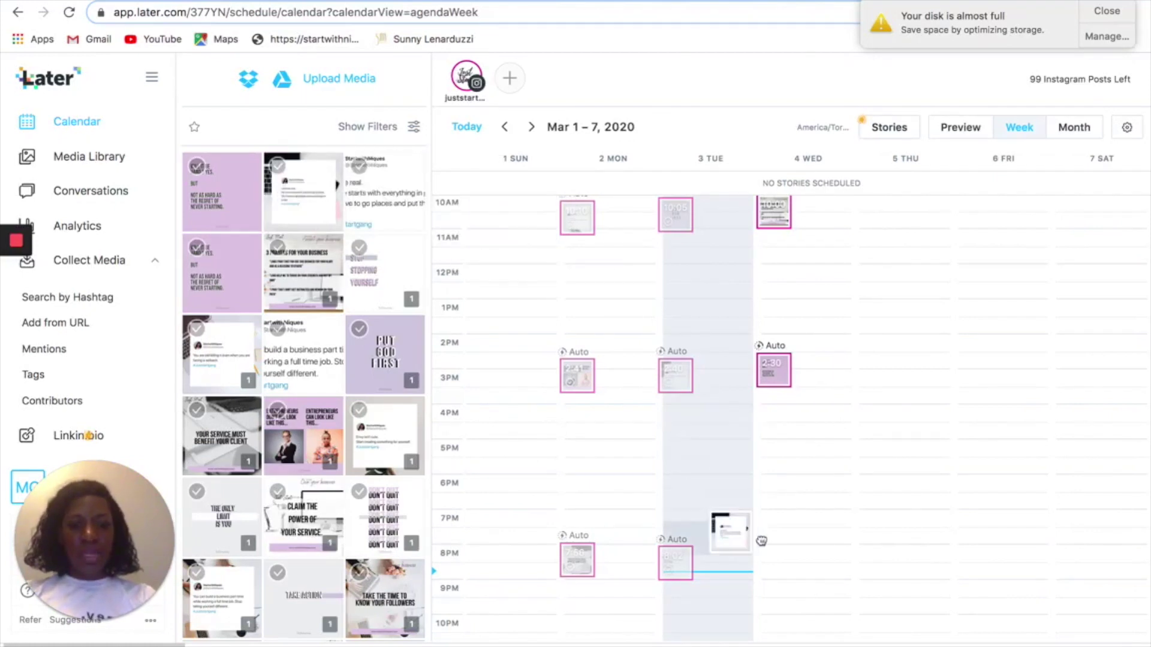
drag(775, 557, 776, 559)
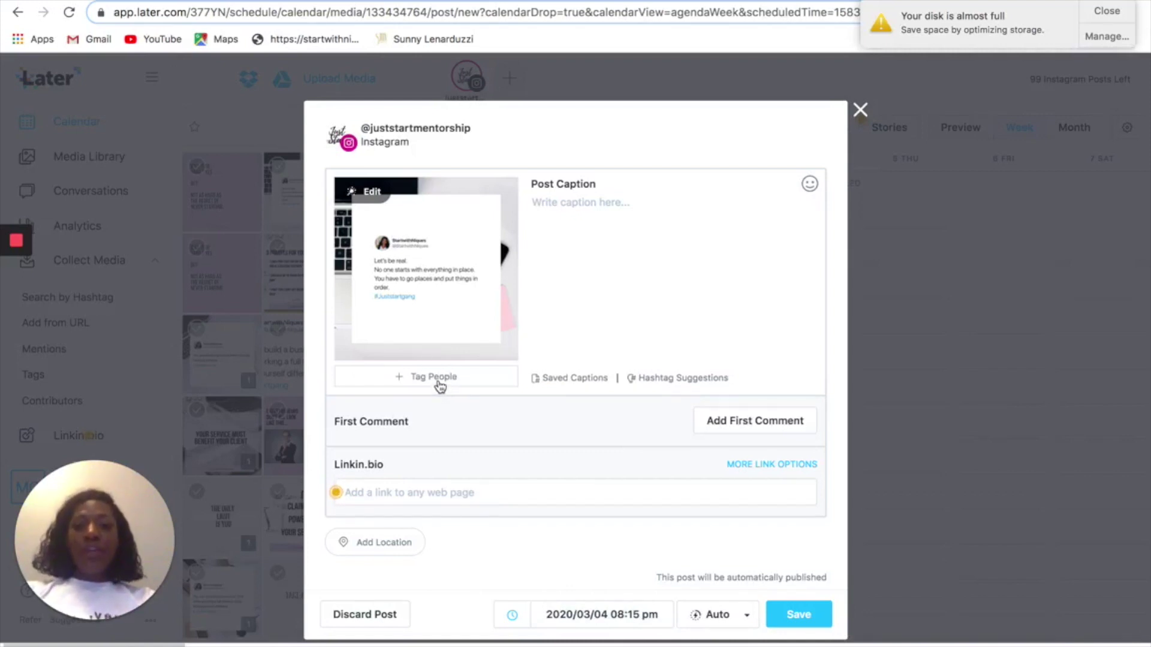
- Add a user tag for an Instagram account on the 'Let's be real' image
click(439, 380)
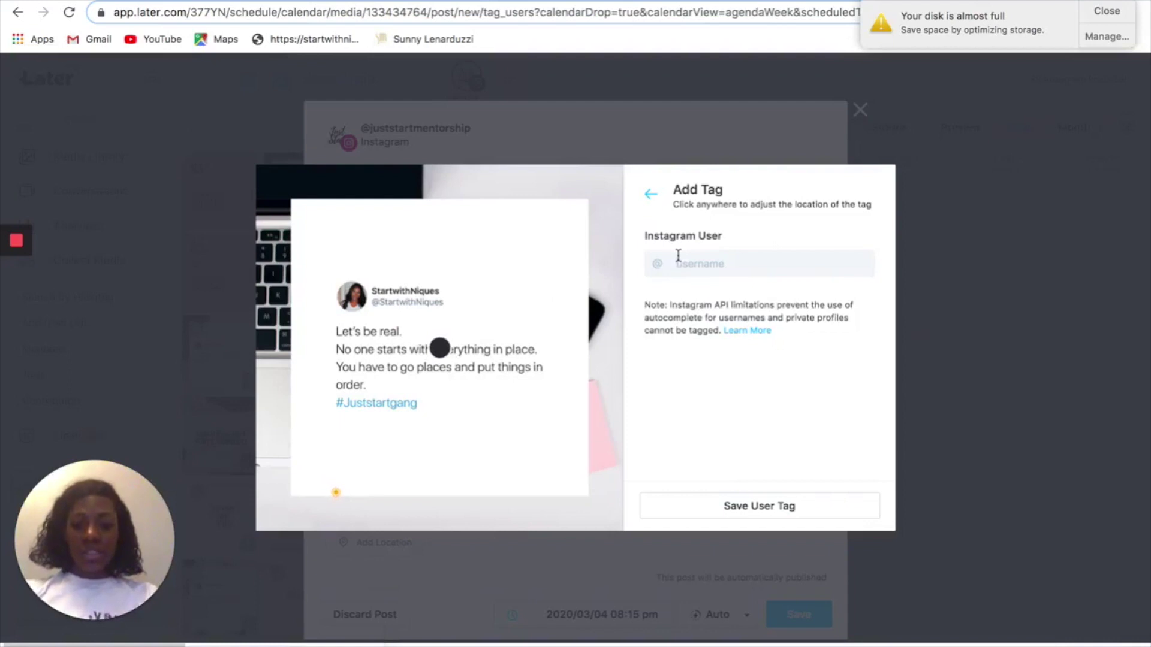
text(startwithn)
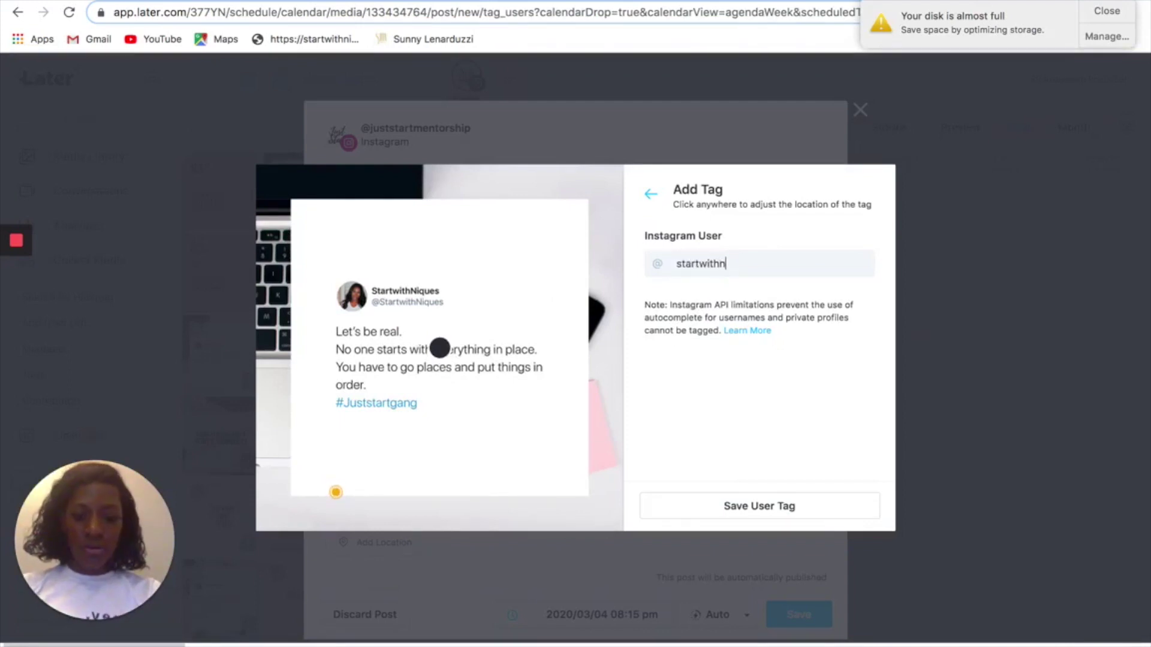
text(iques)
key(Return)
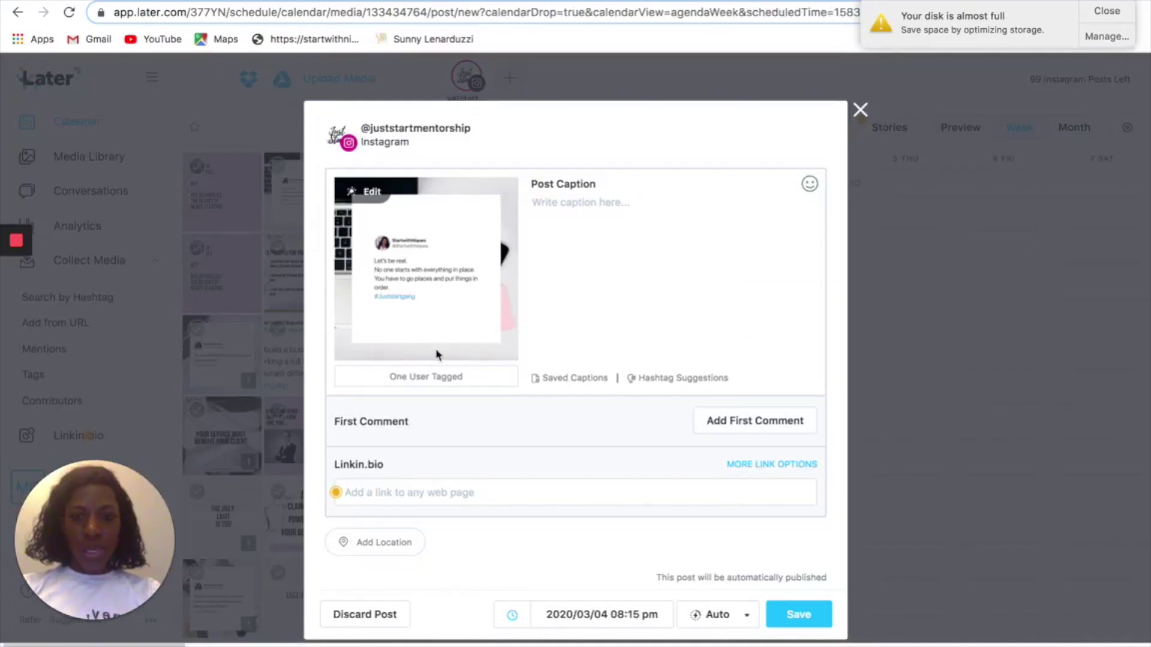
scroll(497, 510, down, 1)
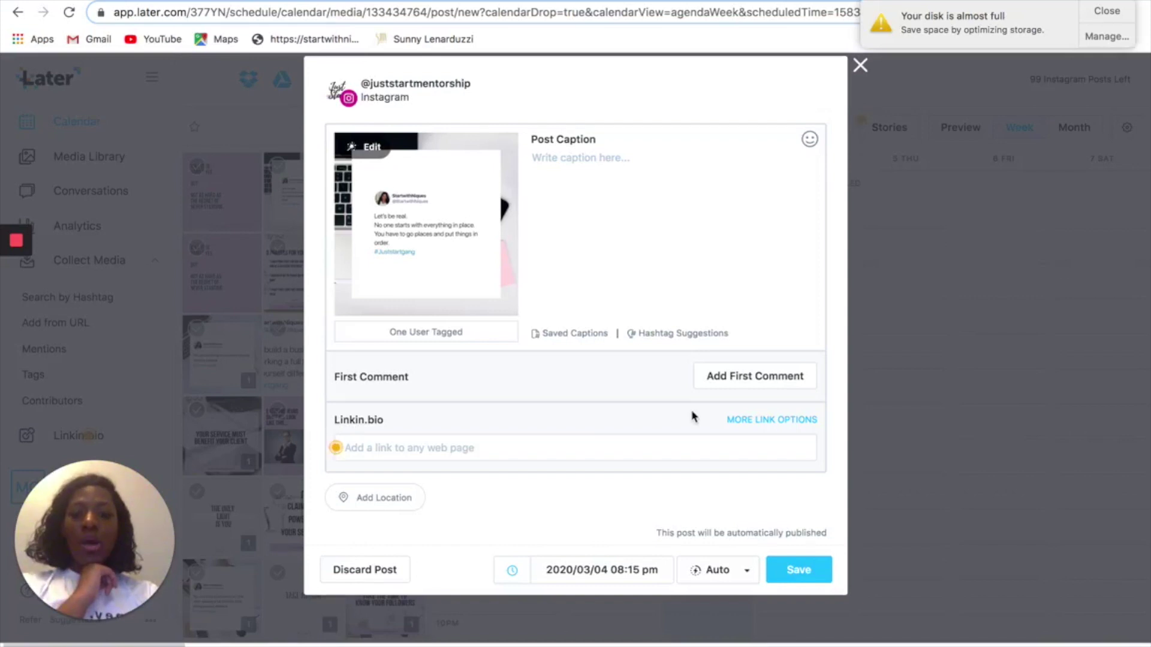
- Paste the website link and hashtags as the first comment, removing the leading space
click(725, 386)
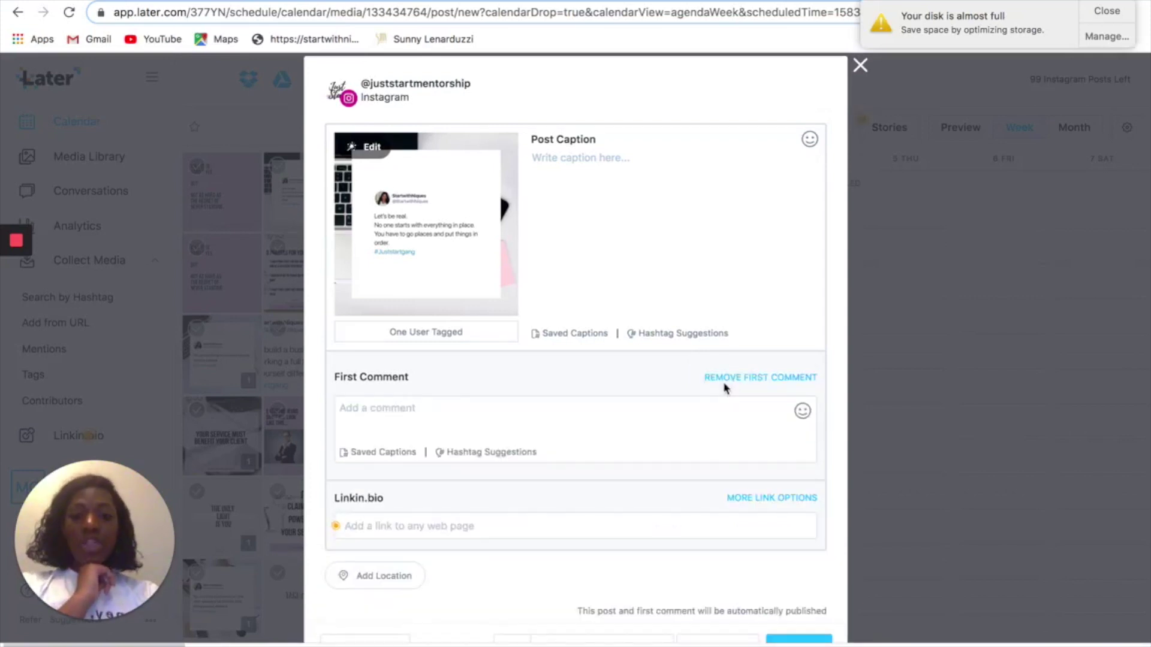
scroll(404, 409, down, 2)
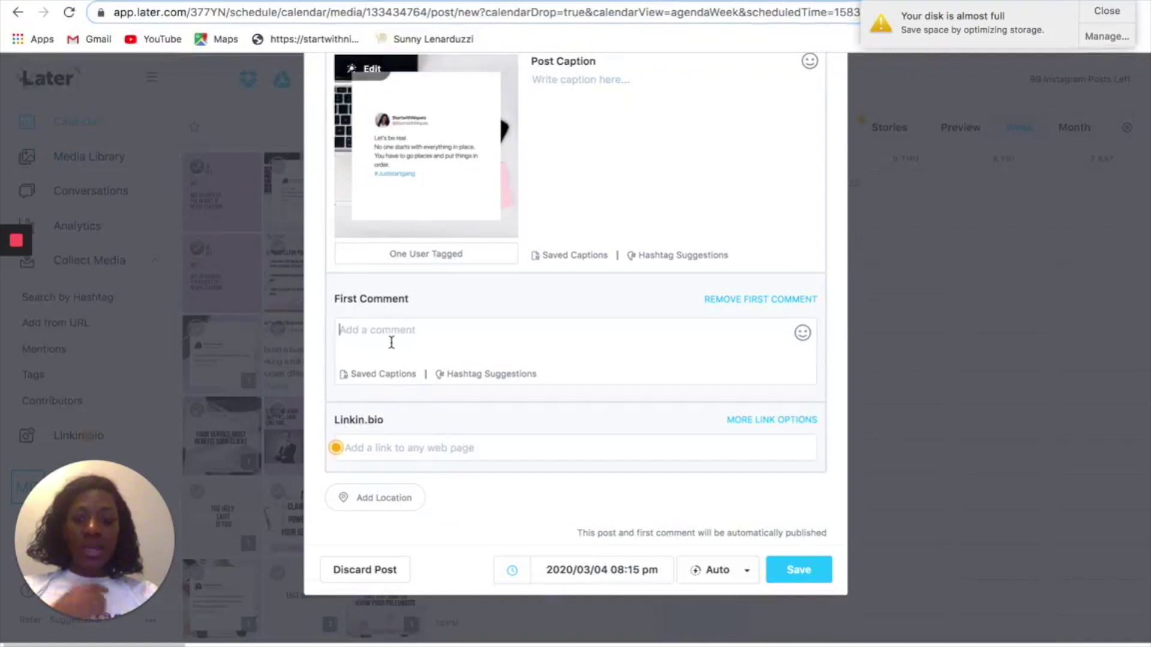
text(www.startwithniques.com #JUSTSTARTGANG#femaleentrepreneur#godpreneur#successminded#onlineentrepreneur#selfconfidenceiskey#christianbusinessowner#christiangirlboss#christianyoutuber#christianlife#growyourbrand#businessbranding#hustleharder#girlbosslife#bossbabelife#christianbusinesscoach#businessminded#christianmotivation#inspireddaily#successminded #christianentrepreneur#faithblogger#christianposts#christiancreatives#godlywomen#godlywoman#godlyquotes)
click(341, 330)
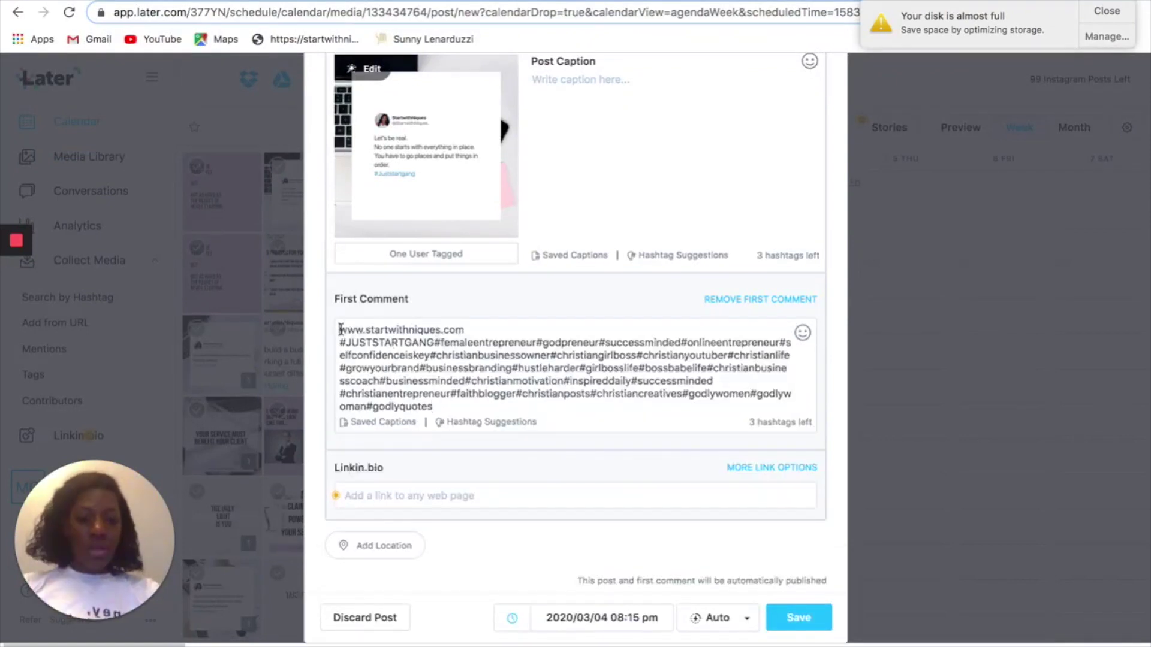
text(-])
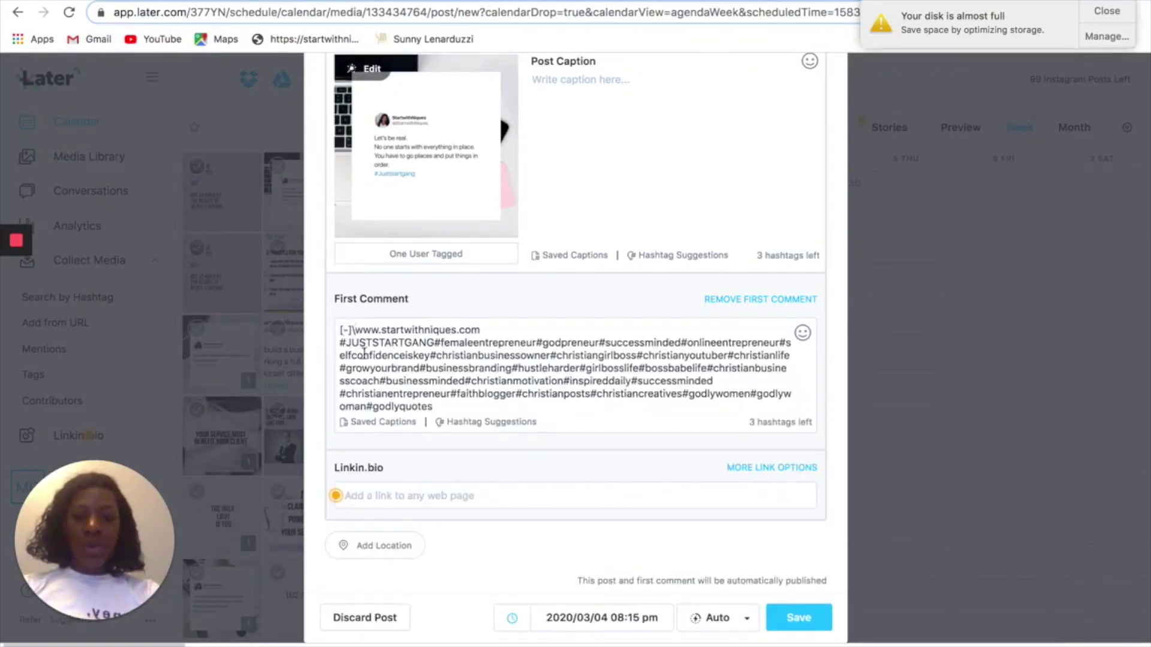
key(BackSpace)
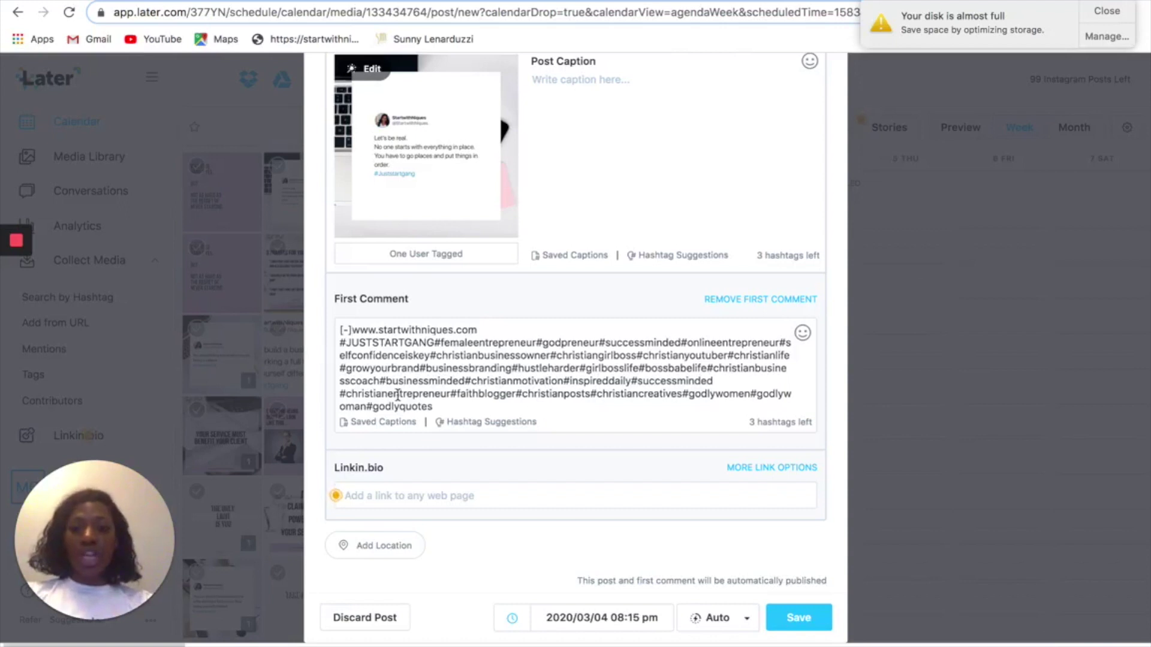
scroll(538, 349, up, 1)
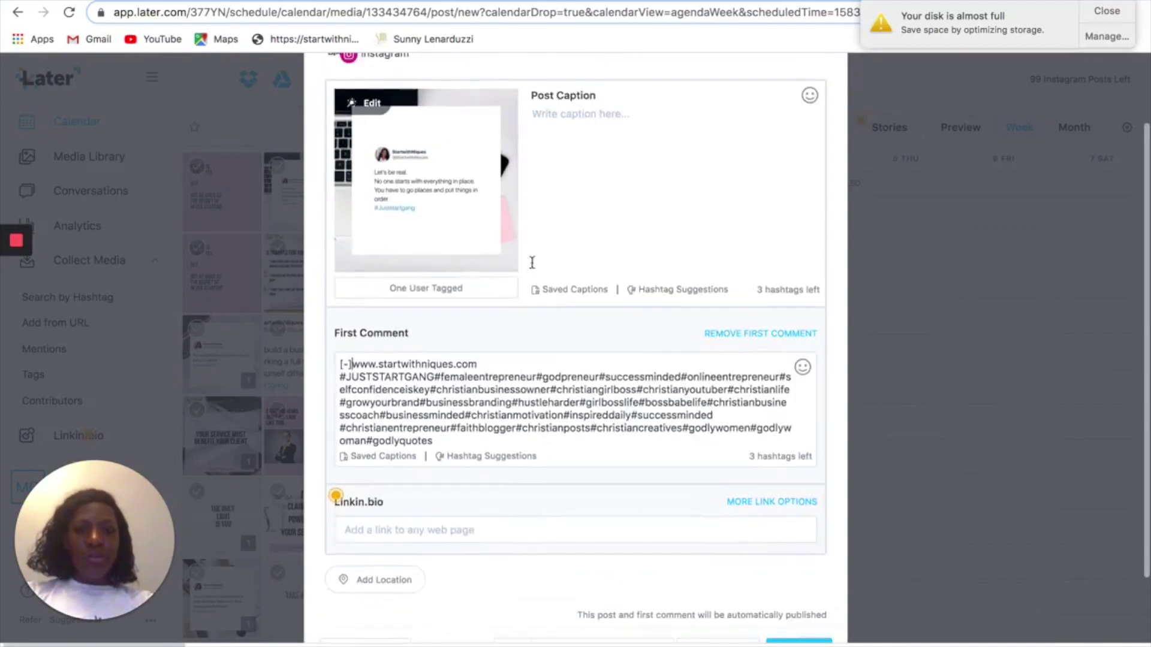
click(552, 124)
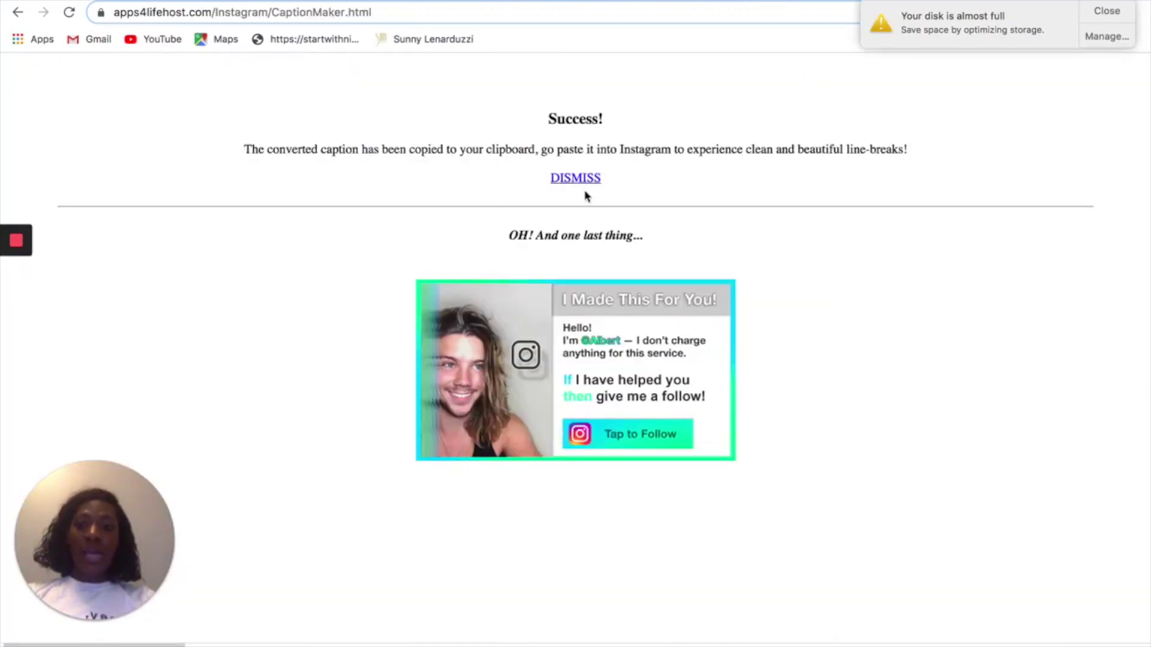
- Dismiss the success message and select the line 'What are you waiting for ?' in the caption text
click(578, 178)
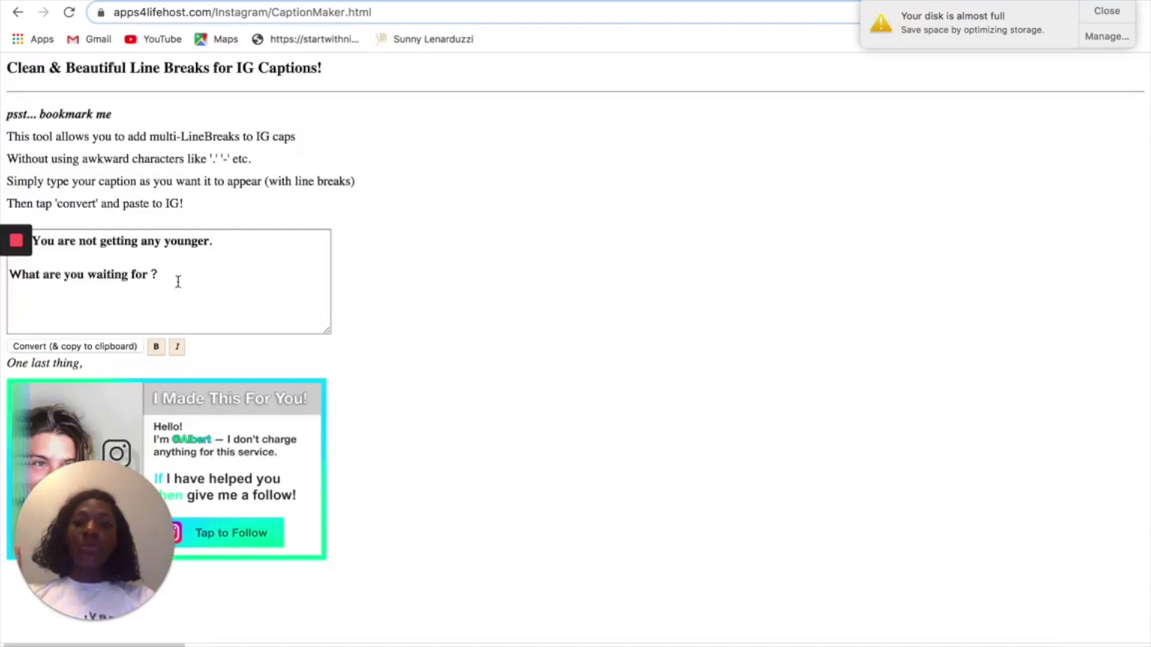
mouse_move(177, 281)
mouse_down()
mouse_move(69, 260)
mouse_move(33, 239)
mouse_up()
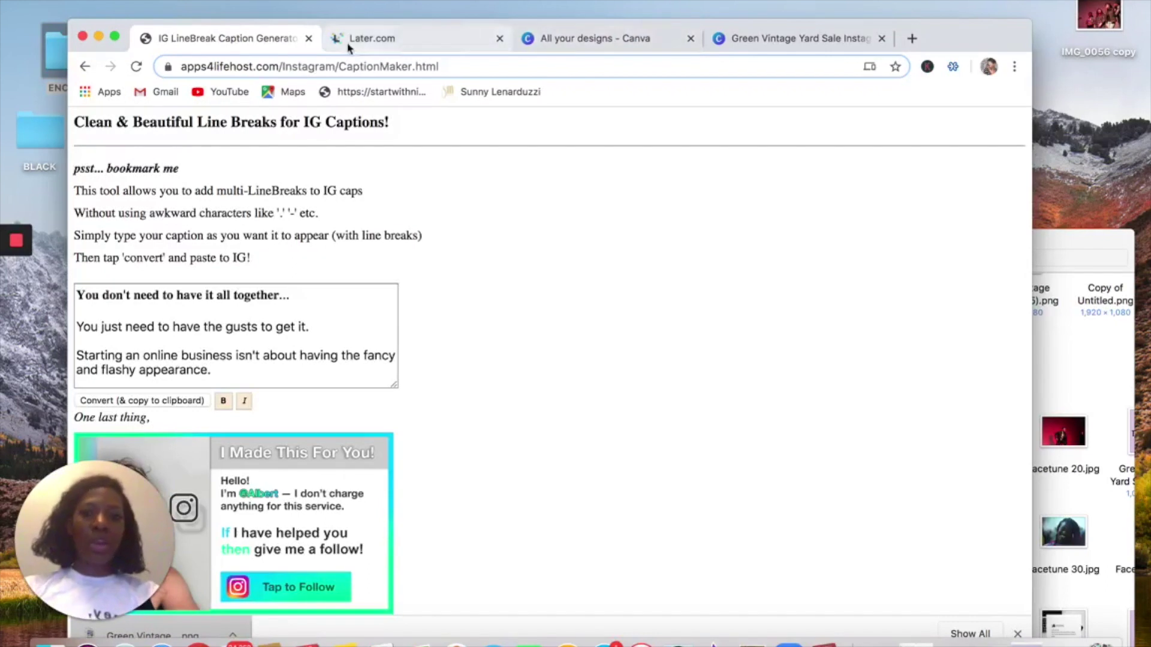
- Paste the line-broken 'You don't need to have it all together' caption and save the post
click(351, 41)
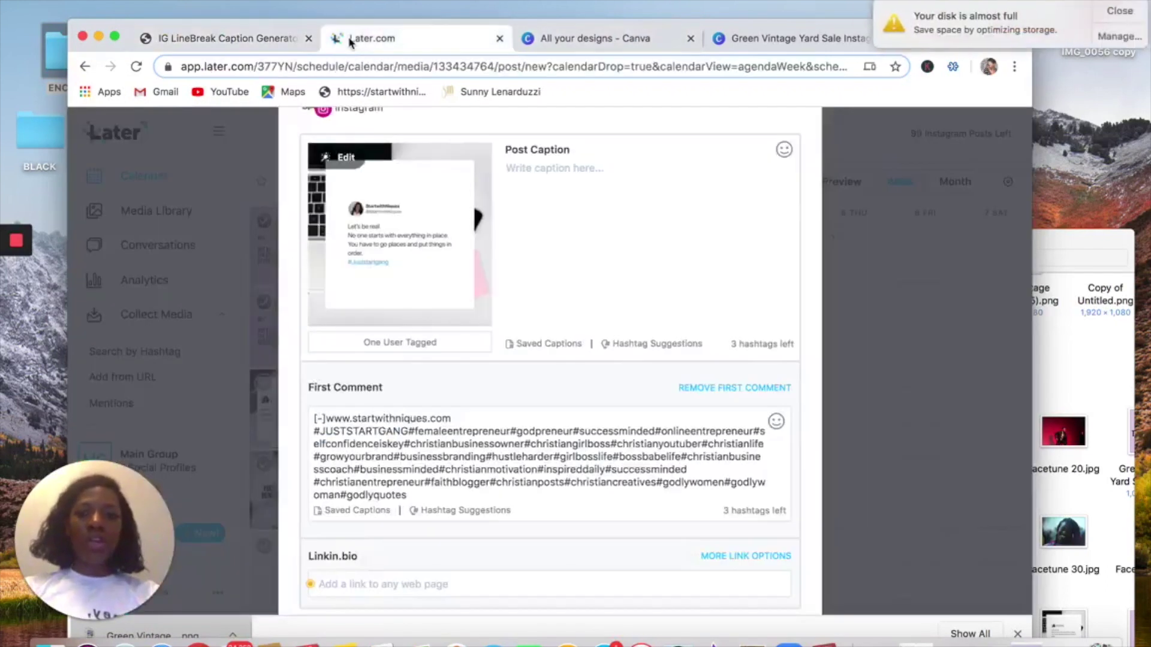
click(549, 162)
key(cmd+v)
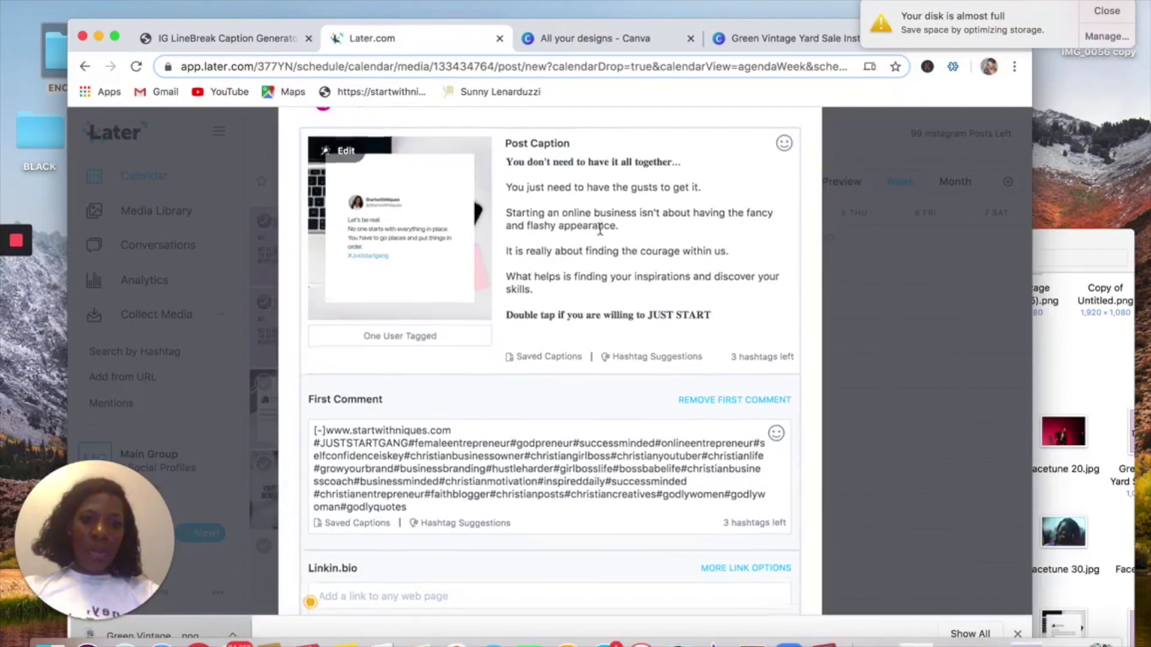
scroll(599, 231, down, 2)
scroll(599, 230, up, 2)
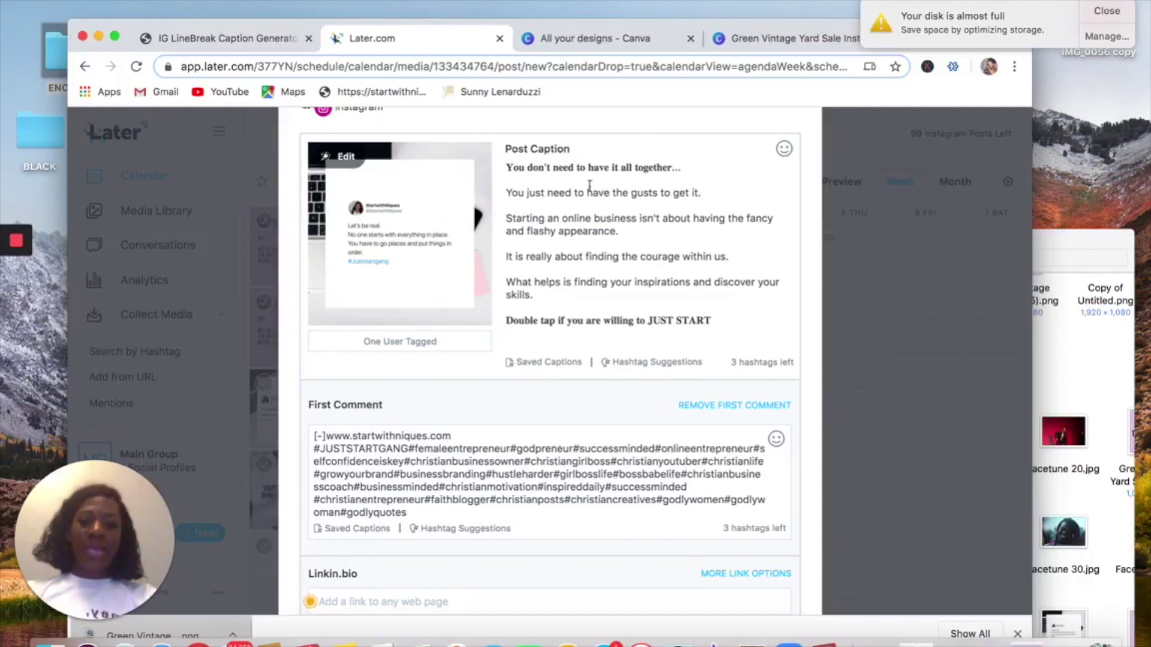
scroll(456, 441, down, 3)
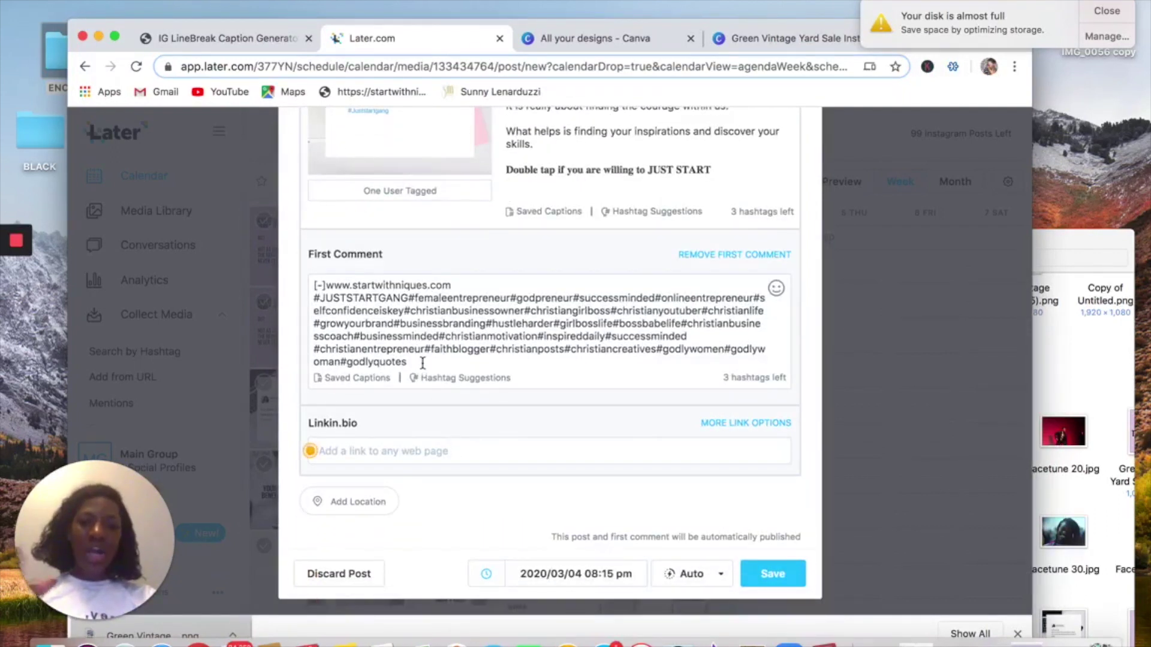
scroll(422, 363, up, 3)
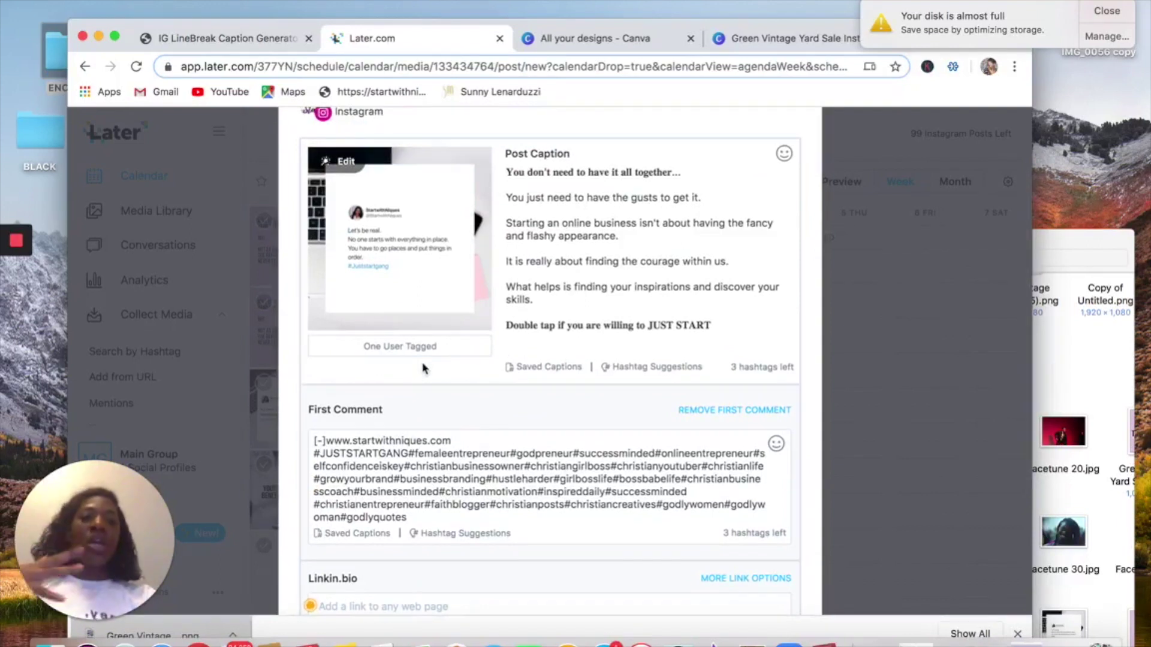
click(716, 327)
scroll(716, 327, down, 3)
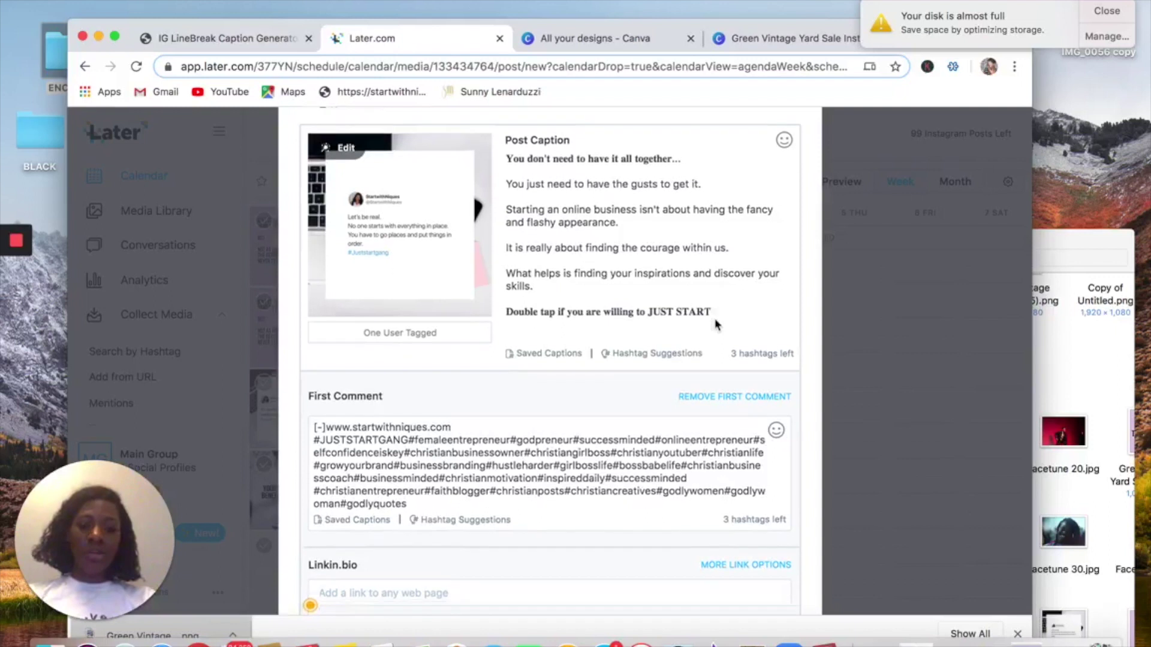
click(769, 544)
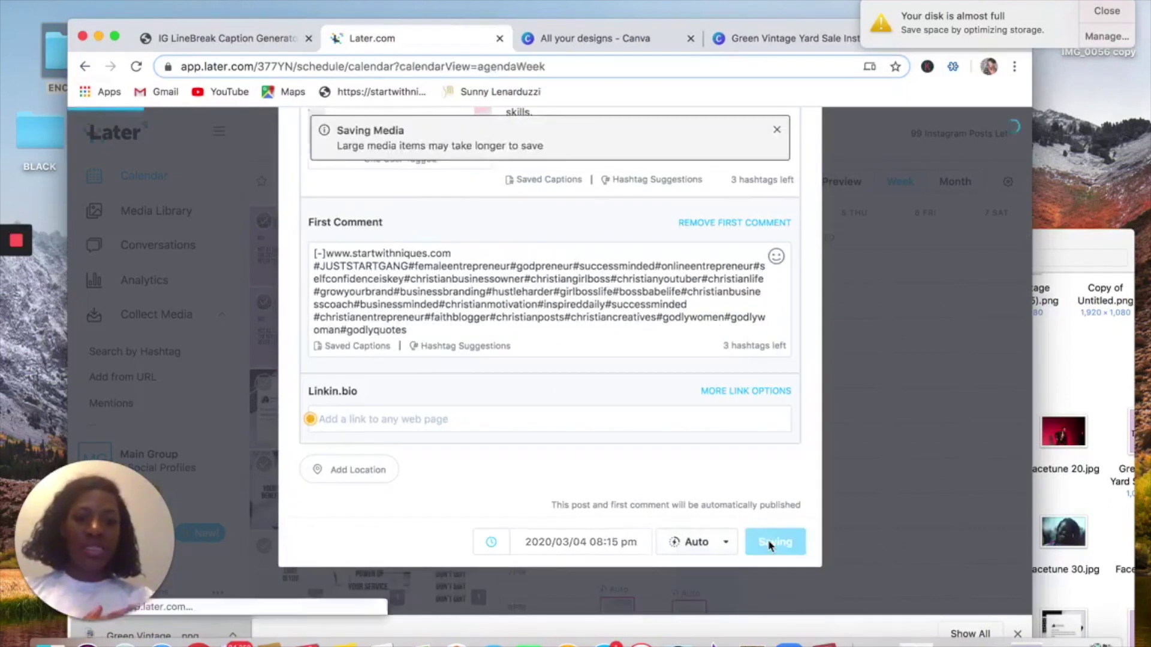